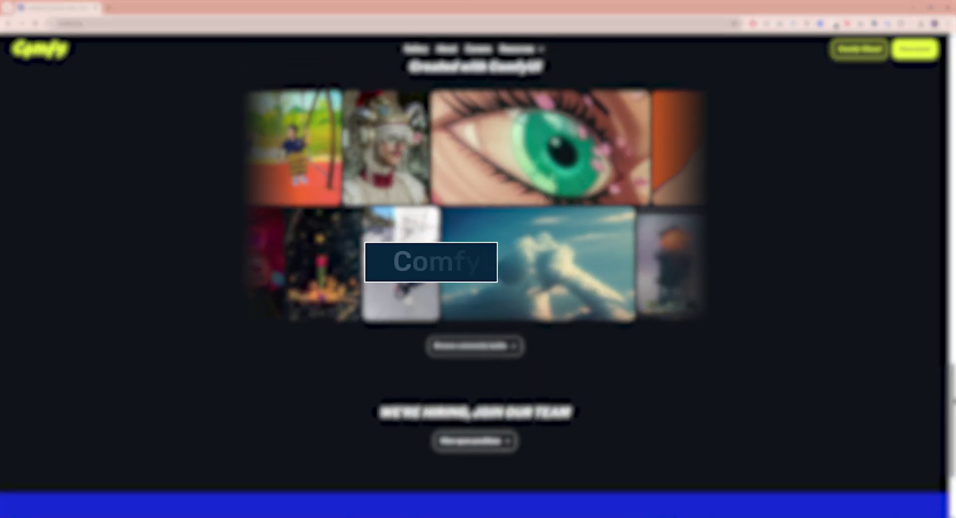
On comfy.org, go to Download to reach the Install Now page with Windows and Mac options
scroll(478, 259, up, 10)
scroll(478, 259, up, 8)
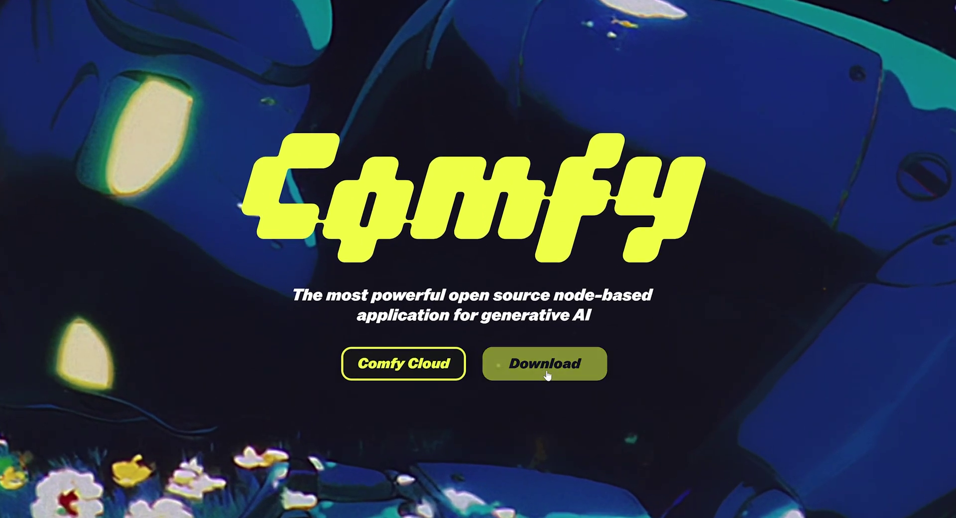
click(547, 375)
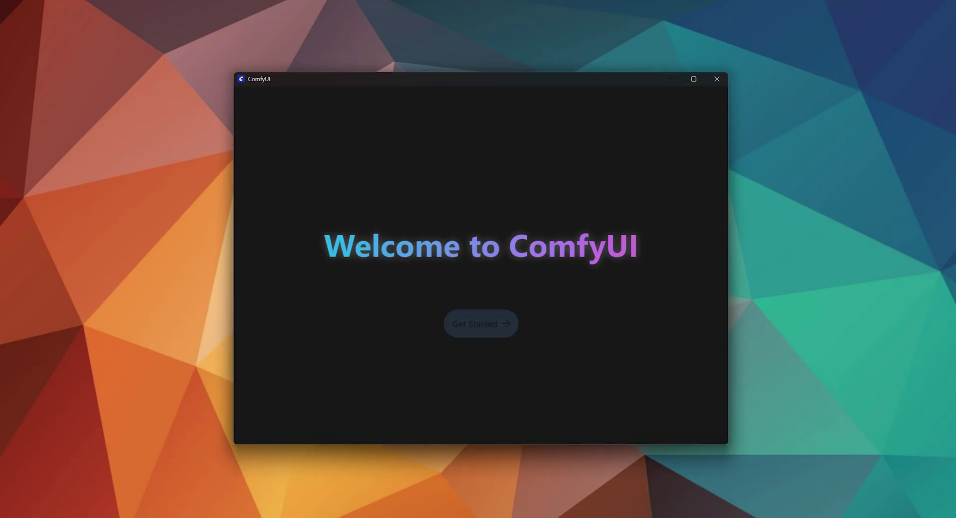
Complete desktop setup with the default GPU, the Documents install location and no migration, then install
click(473, 326)
click(603, 388)
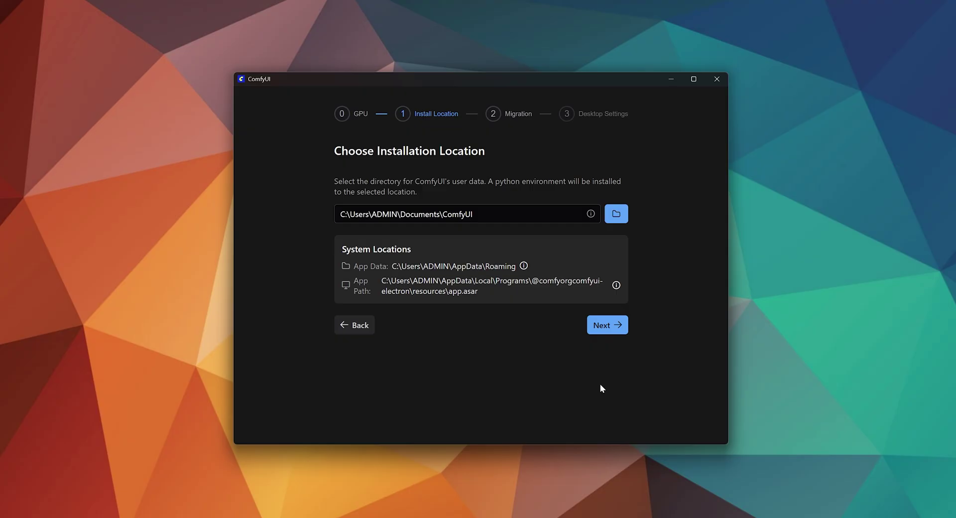
click(607, 326)
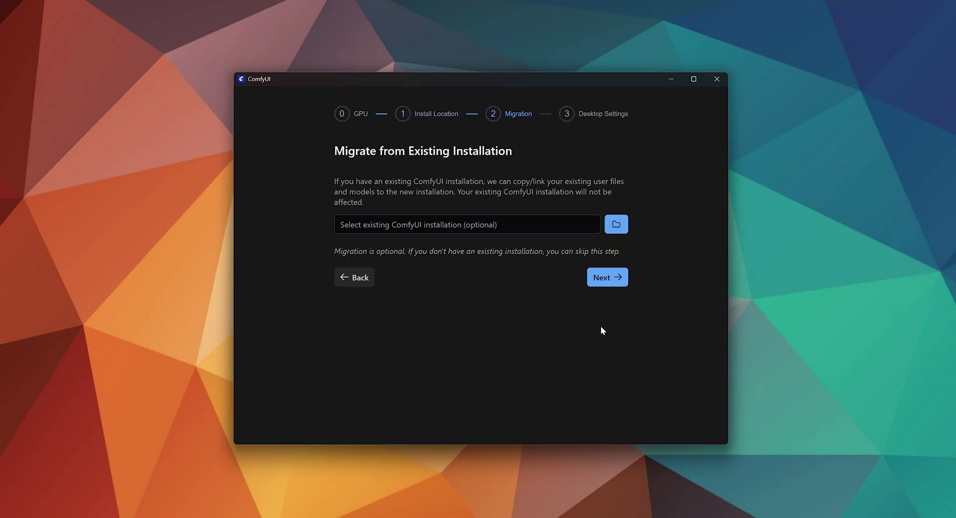
click(607, 279)
click(605, 418)
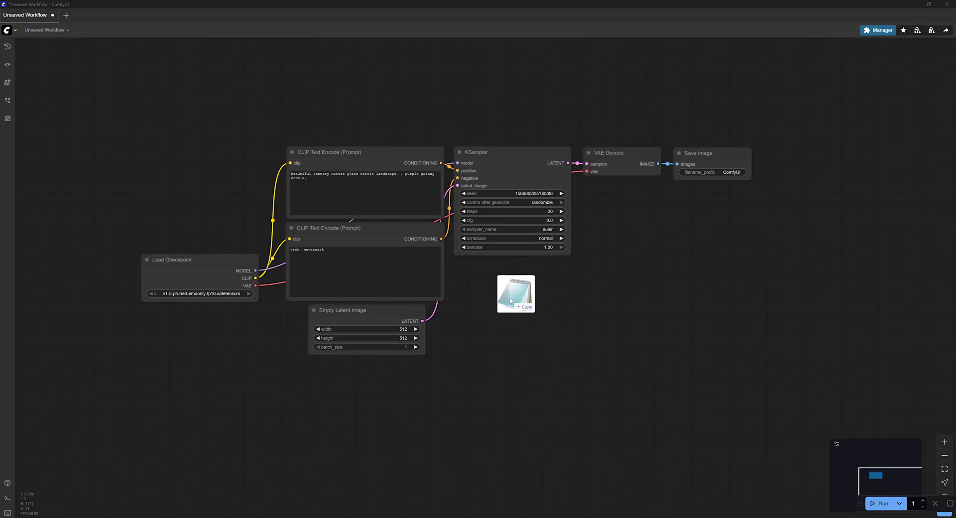
Load the NBanana+Wan22 workflow JSON and download its text encoder, wan_2.1_vae, and high/low-noise Wan 2.2 models
drag(510, 301, 511, 301)
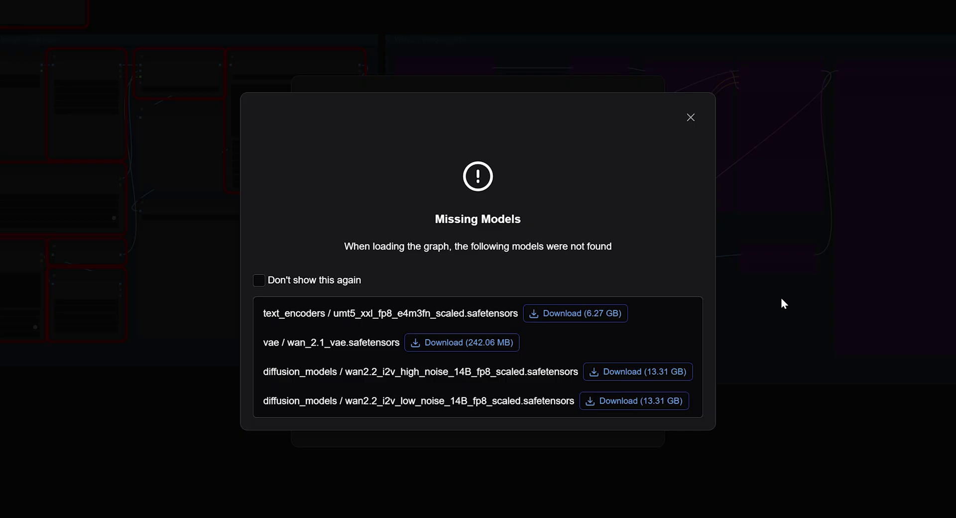
click(558, 315)
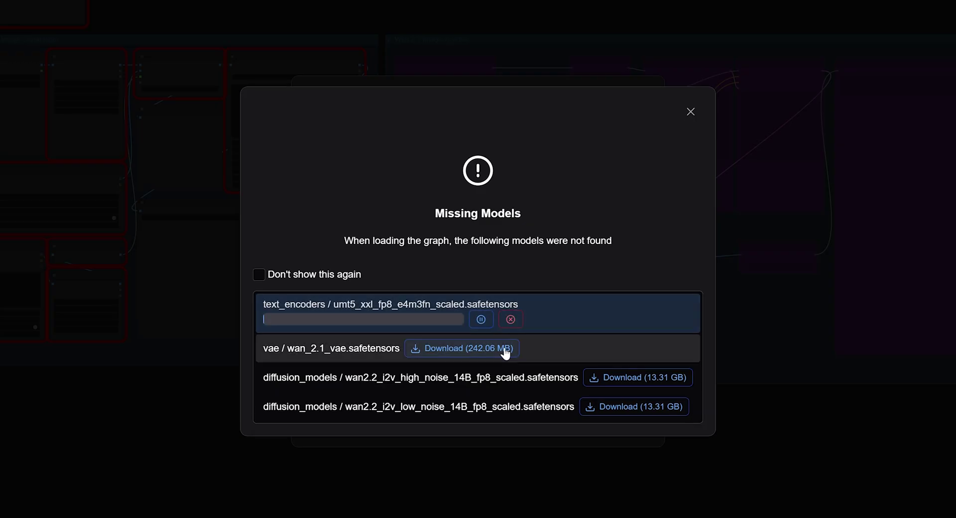
click(503, 344)
click(613, 388)
click(617, 418)
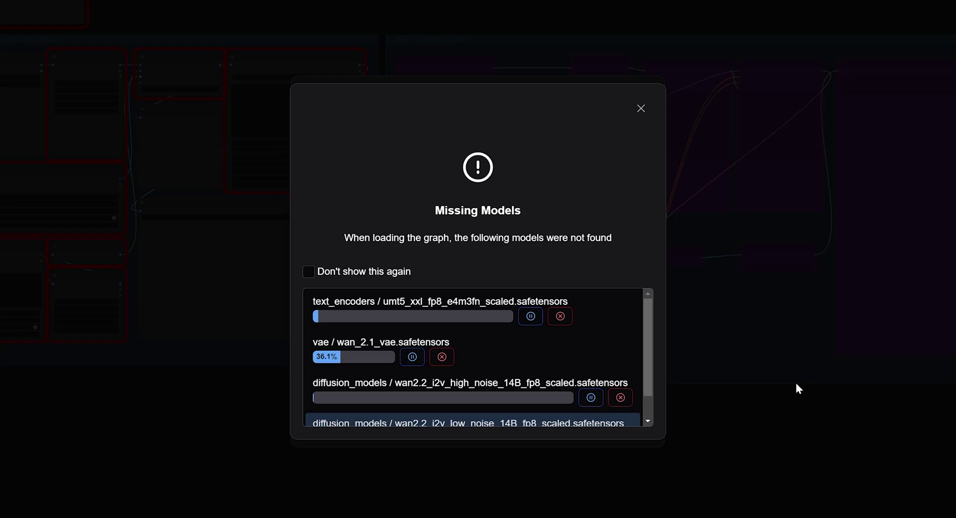
click(643, 110)
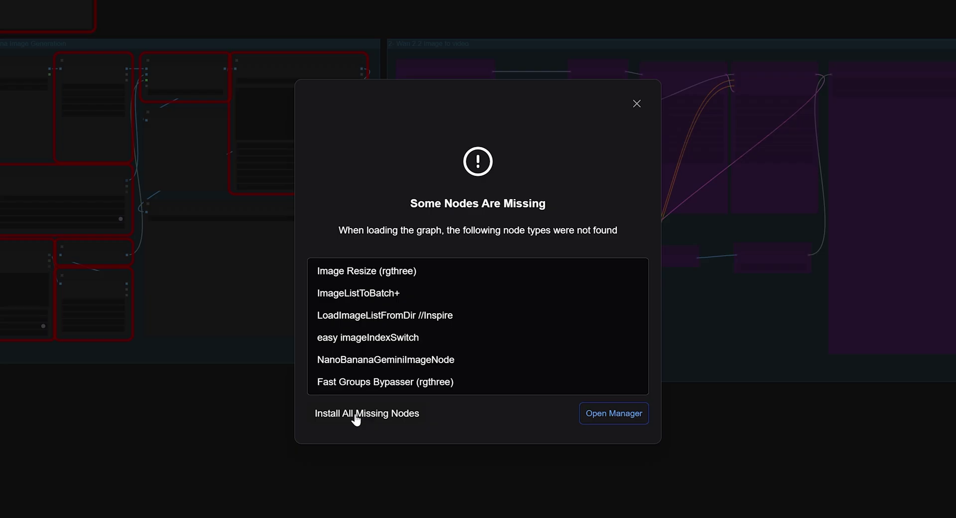
Install all missing custom nodes, check download progress in the Model Library, then restart ComfyUI
click(397, 420)
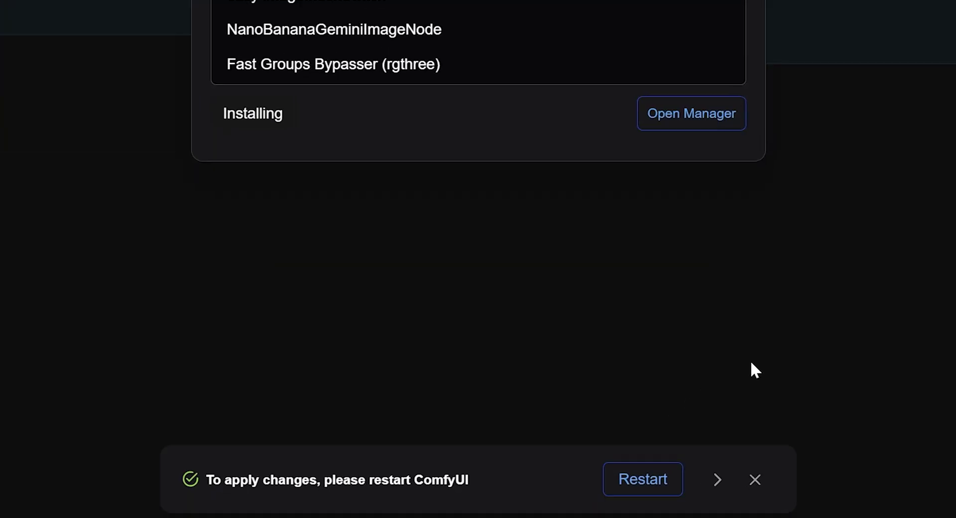
key(Escape)
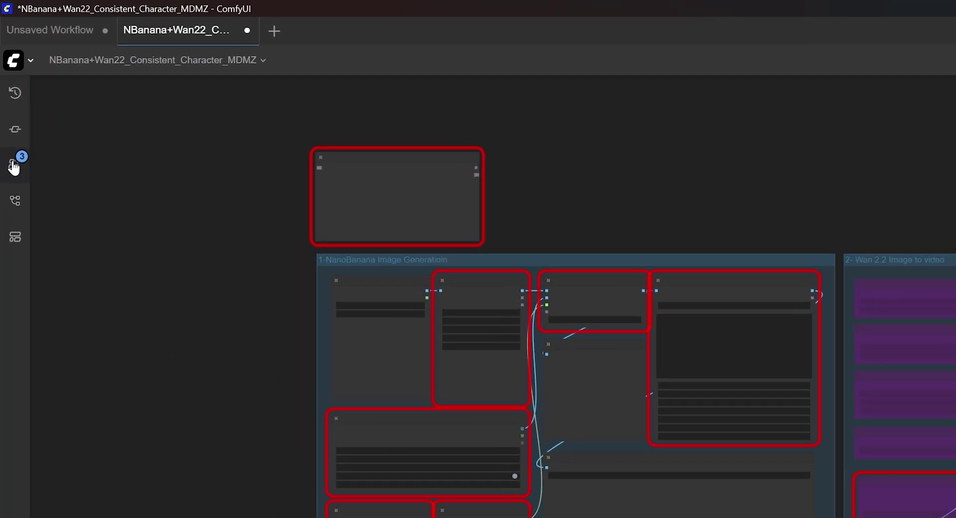
click(14, 166)
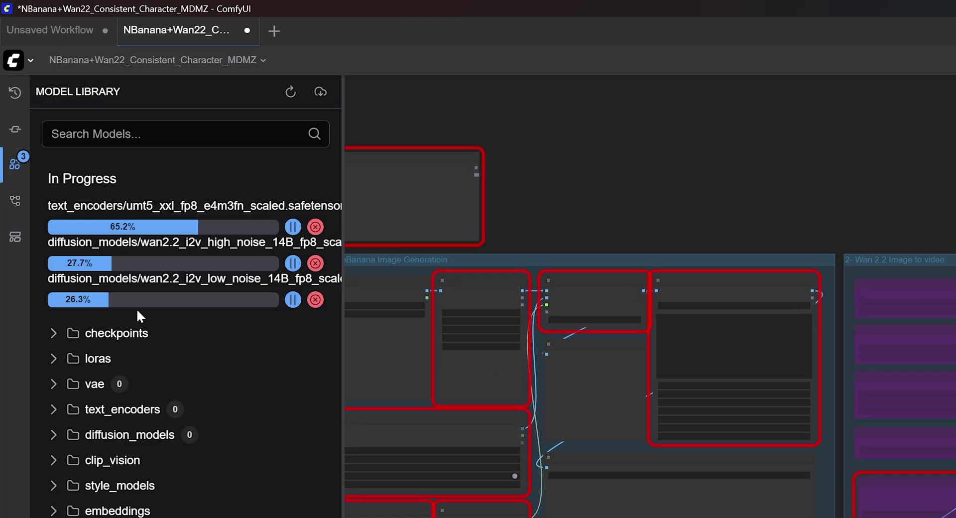
scroll(137, 309, down, 3)
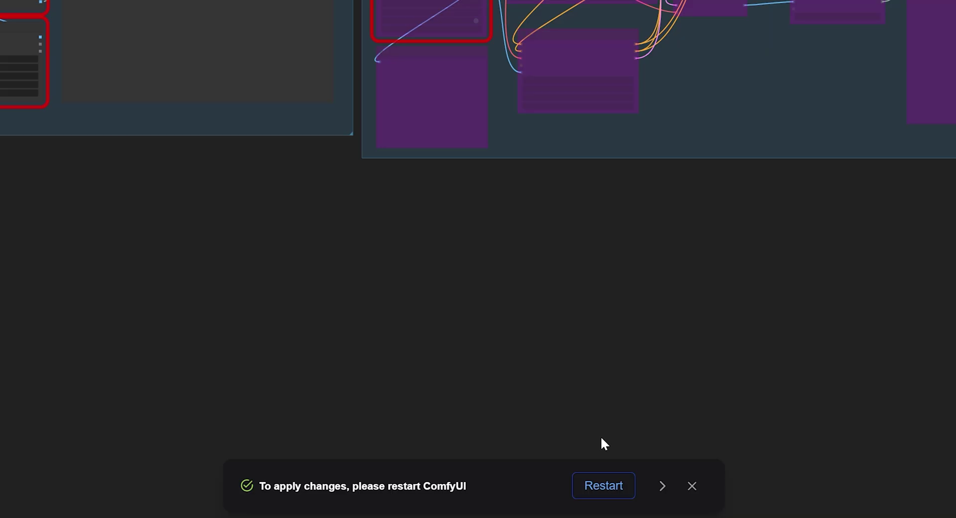
click(609, 489)
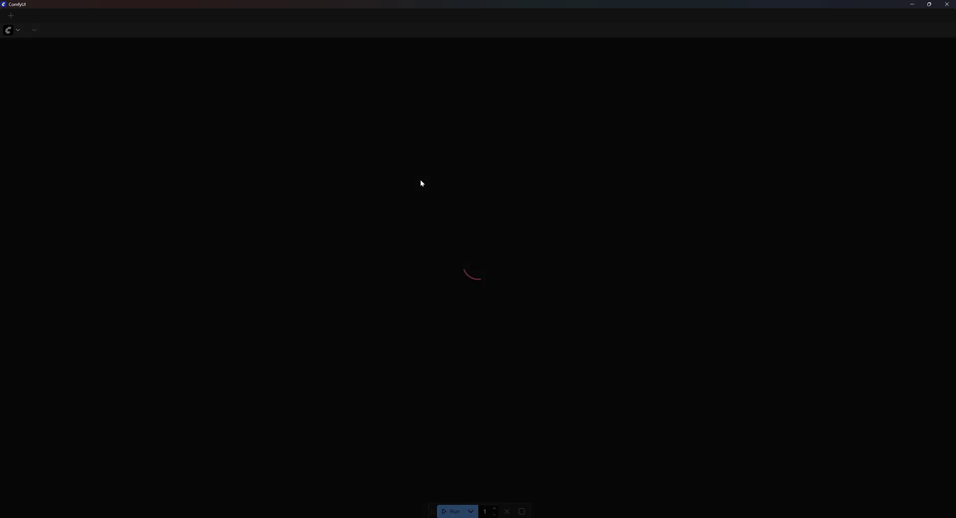
Pan across the Wan 2.2 image-to-video group, then zoom into the NanoBanana image generation group
scroll(366, 246, up, 4)
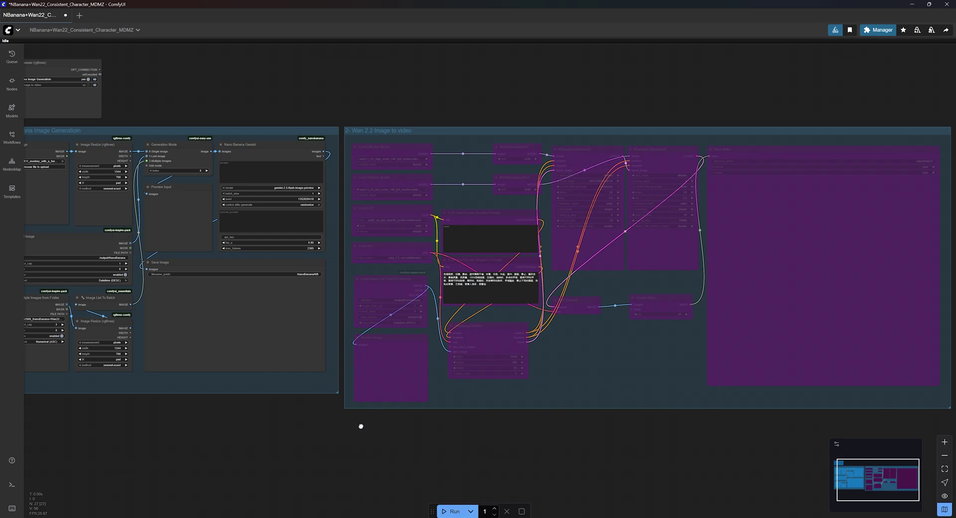
drag(361, 427, 288, 435)
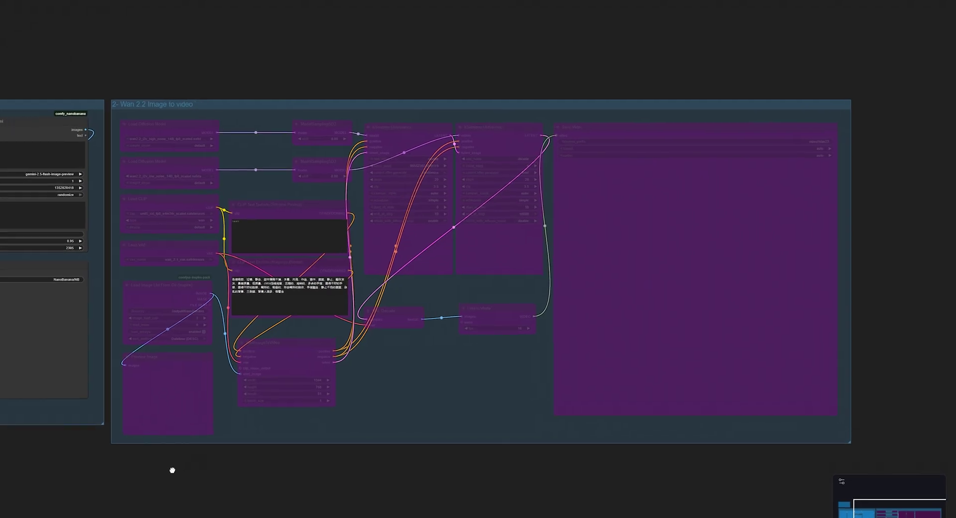
drag(172, 470, 339, 458)
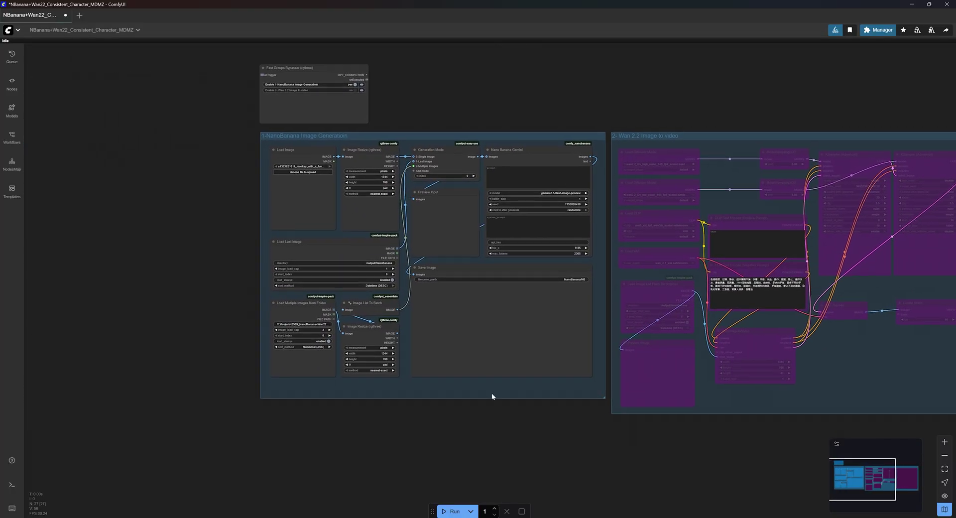
scroll(492, 396, up, 2)
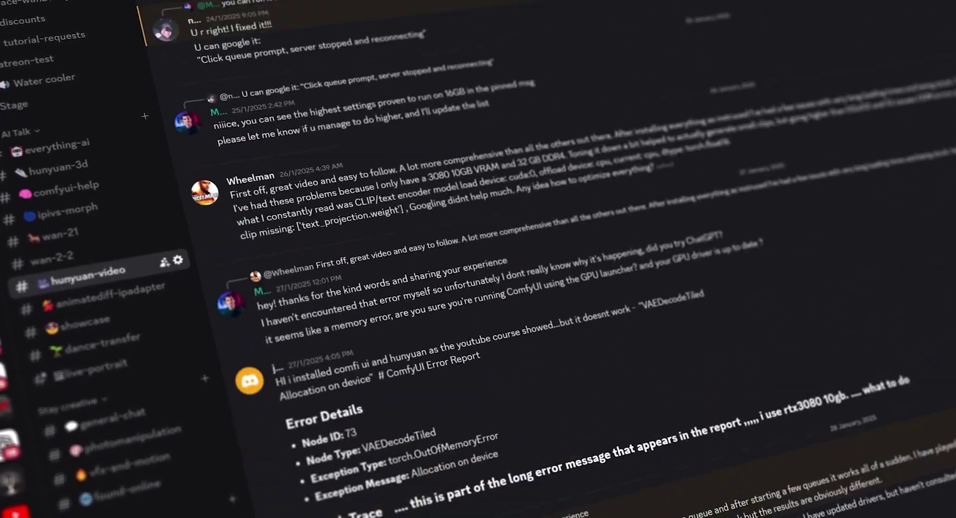
scroll(498, 299, up, 15)
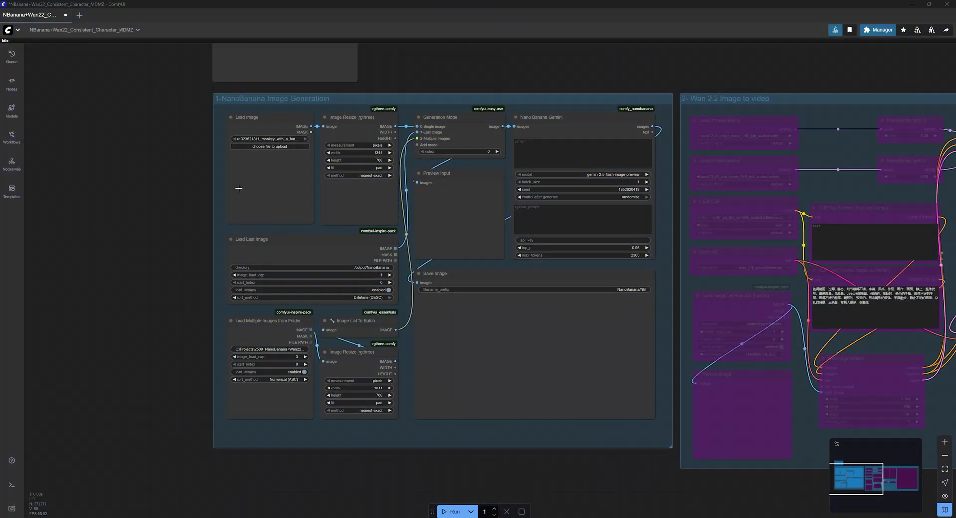
scroll(238, 189, up, 10)
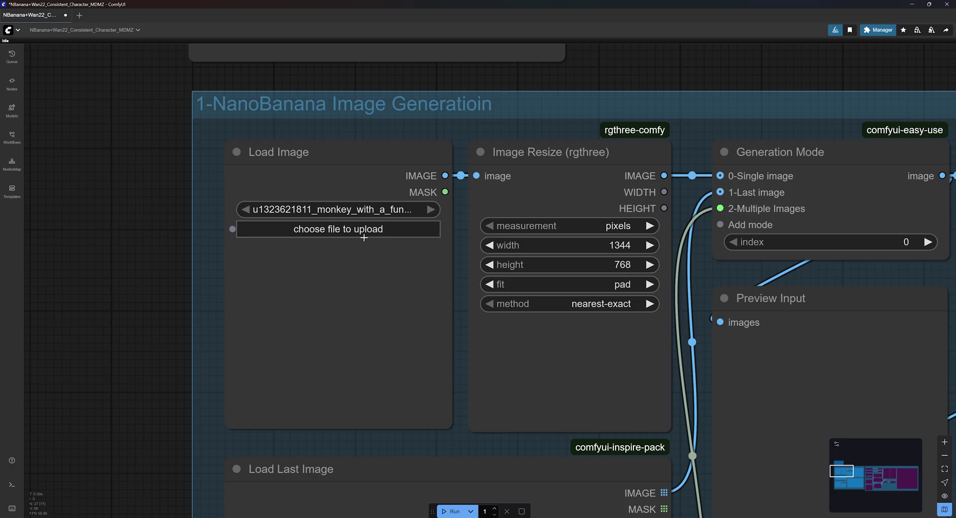
Load Selfie.jpg into Load Image and keep Image Resize at width 1344 and height 768
click(347, 229)
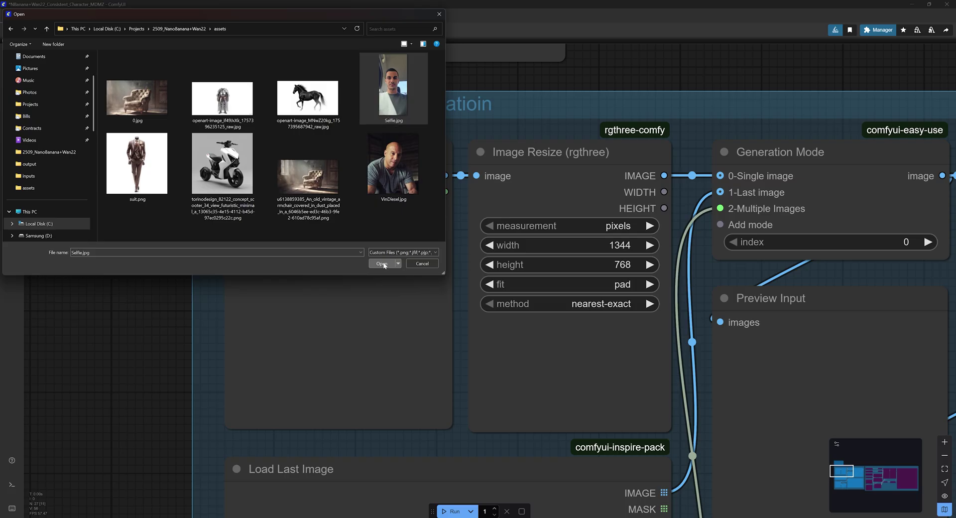
click(381, 422)
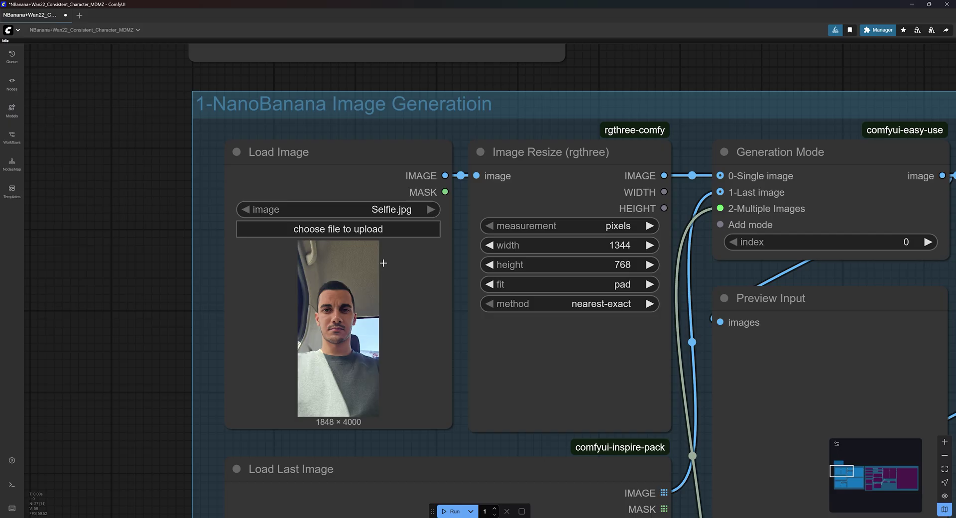
drag(673, 352, 512, 355)
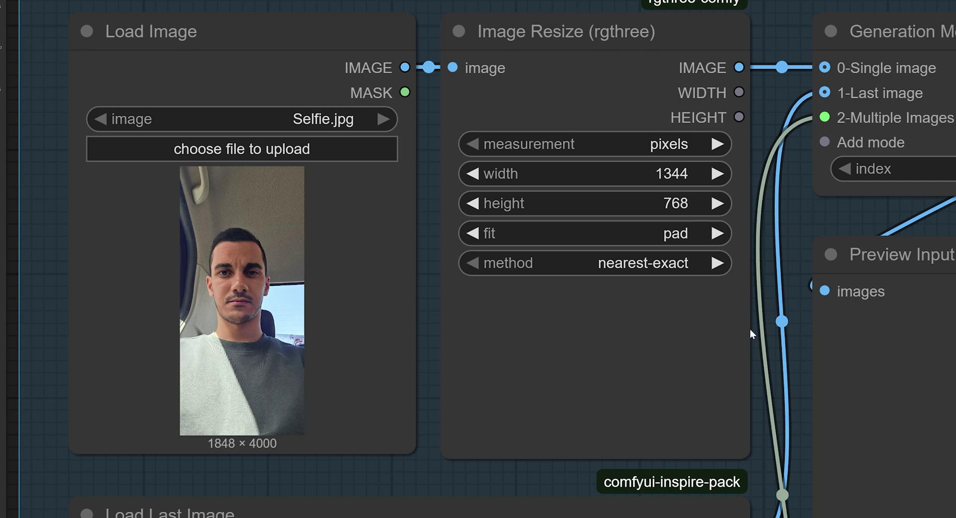
scroll(447, 249, up, 3)
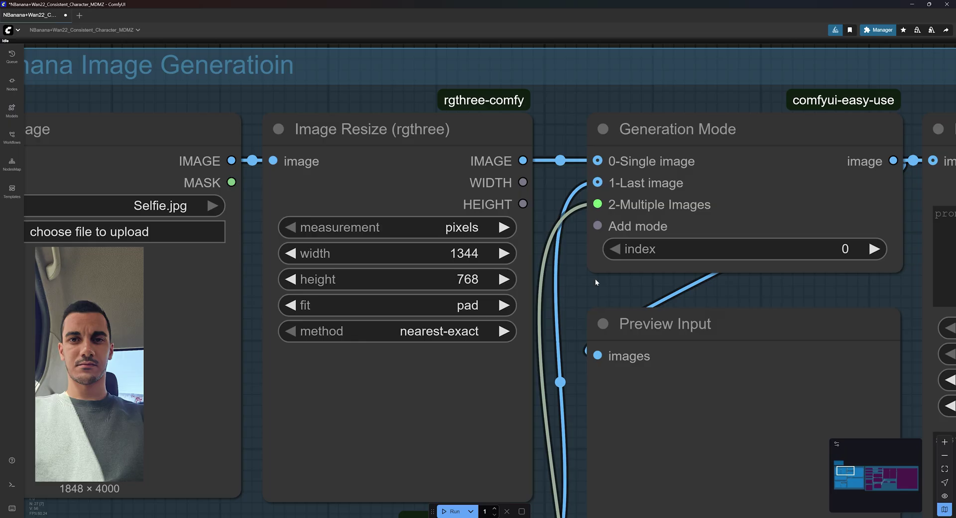
click(483, 257)
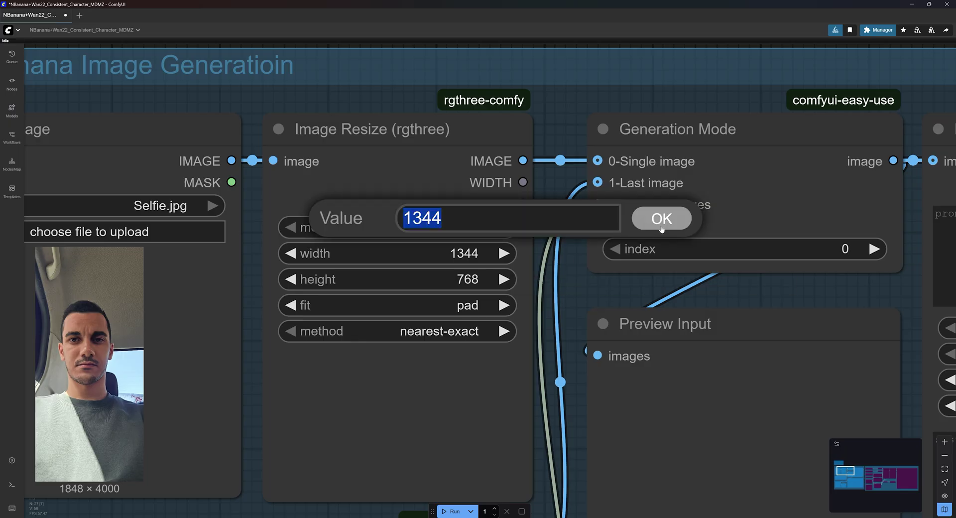
click(661, 220)
click(478, 283)
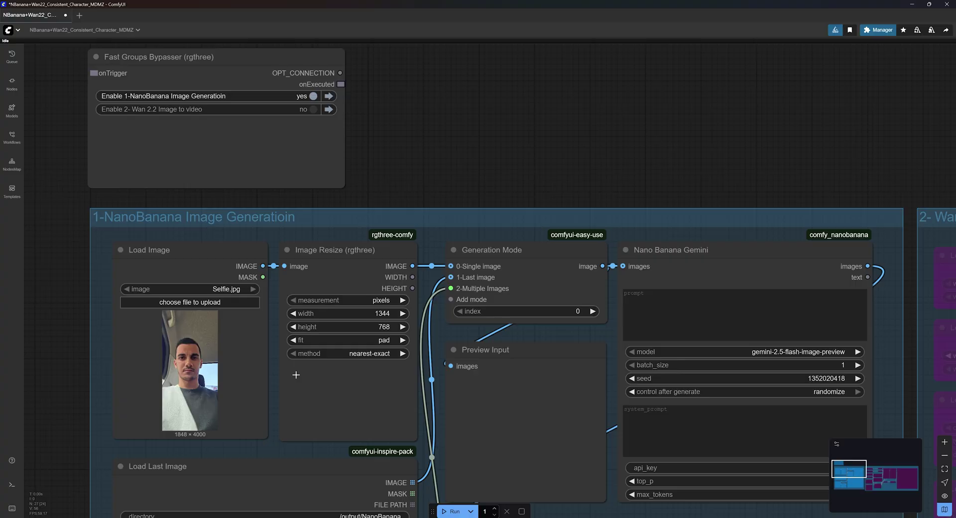
Paste the torch-bearing warrior prompt into the Gemini node, keeping gemini-2.5-flash-image-preview as model
drag(902, 365, 569, 277)
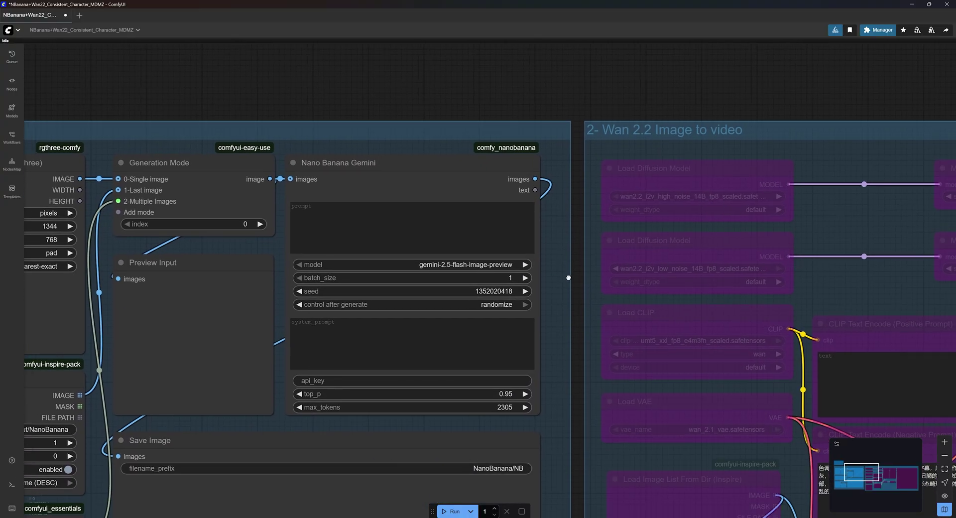
scroll(410, 290, up, 3)
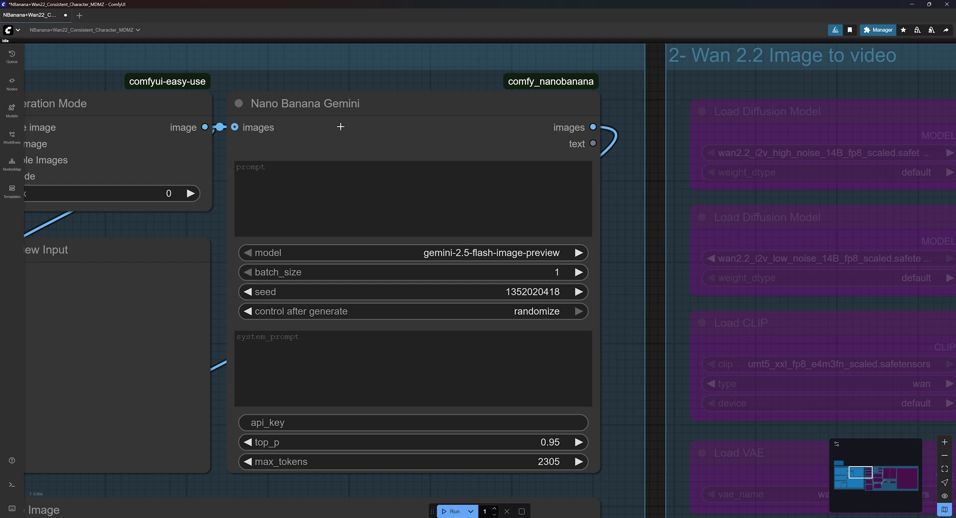
click(238, 168)
text(A young man in worn leather armor with a fur-lined cloak holds a torch close to his face, the firelight flickering across his determined expression. His cloak is frayed at the edges, and a faint scar runs along his cheek. Behind him, ancient stone walls fade into mist, with carved runes, Warm torchlight highlights his face while the cavern behind him fades into soft shadows)
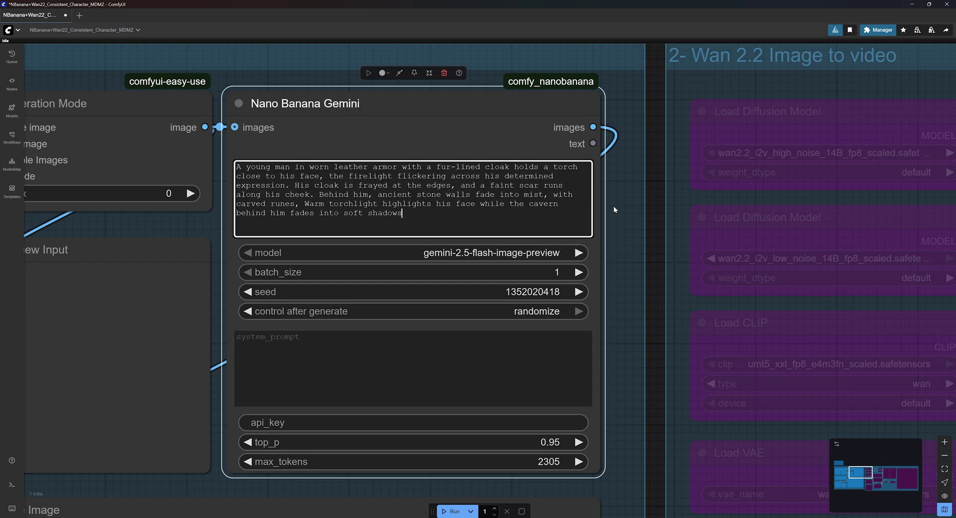
scroll(291, 131, up, 2)
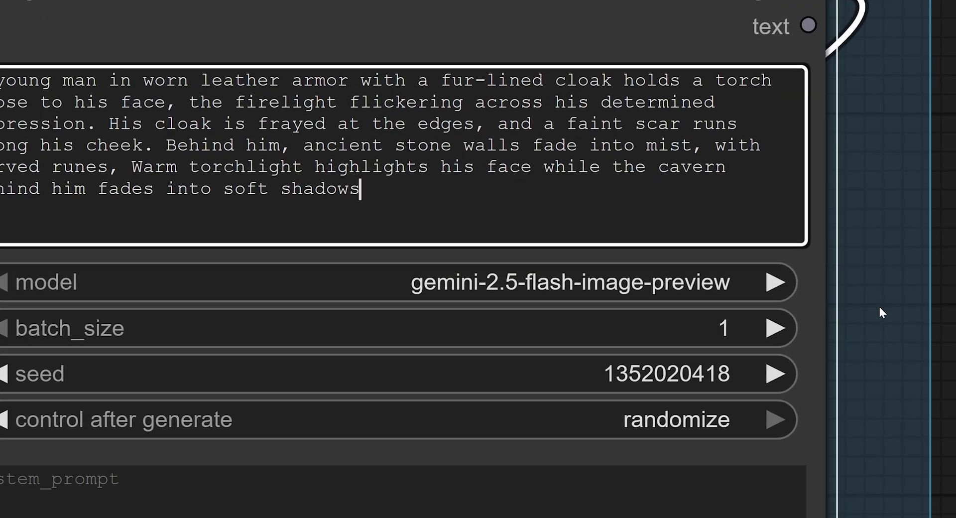
click(595, 282)
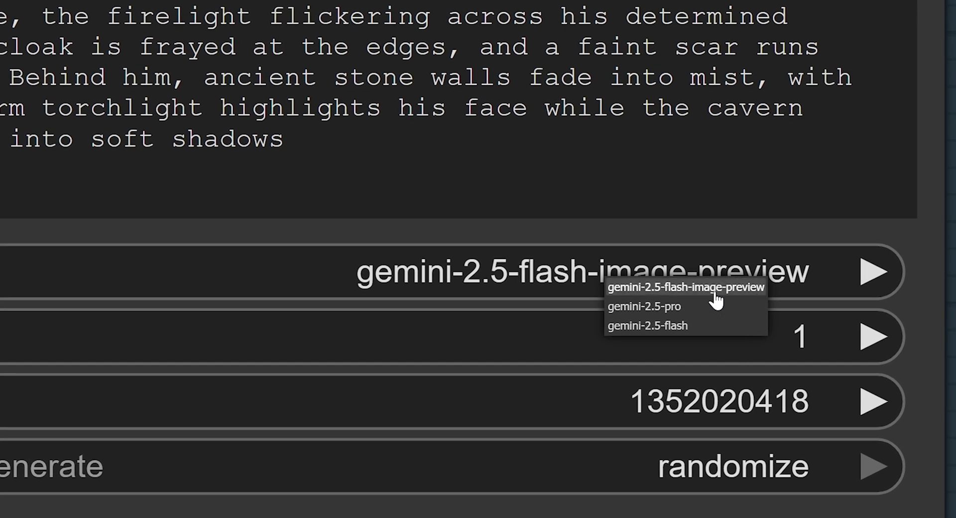
click(724, 298)
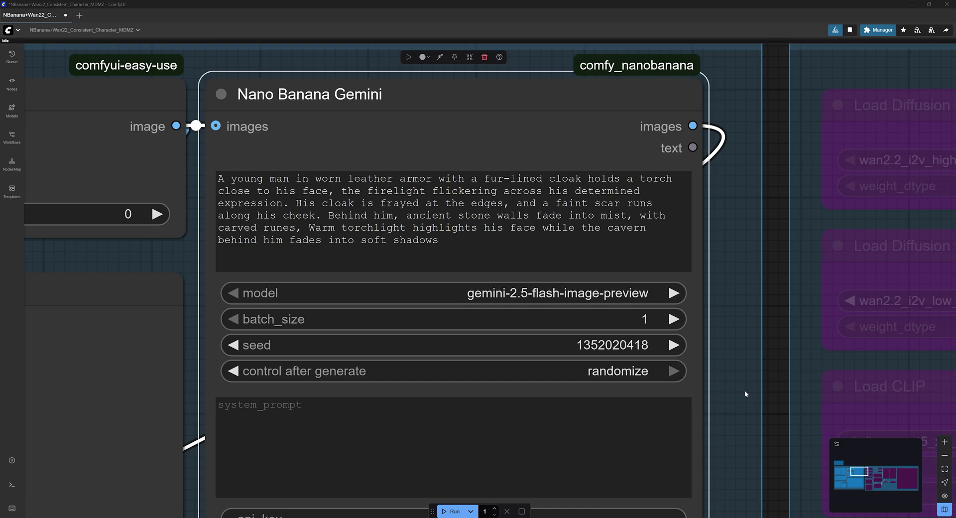
Bring the Gemini node's lower fields into view and open the api_key entry box
scroll(740, 290, up, 3)
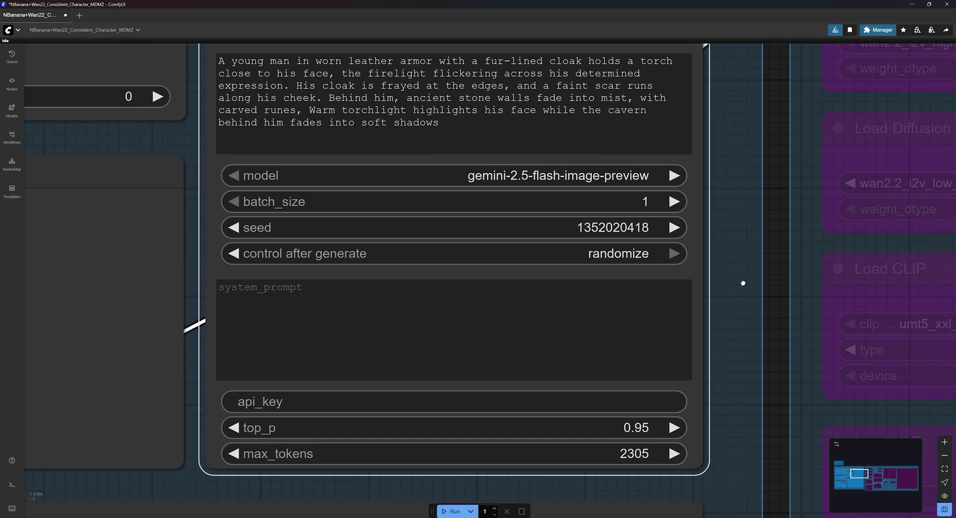
drag(744, 283, 755, 290)
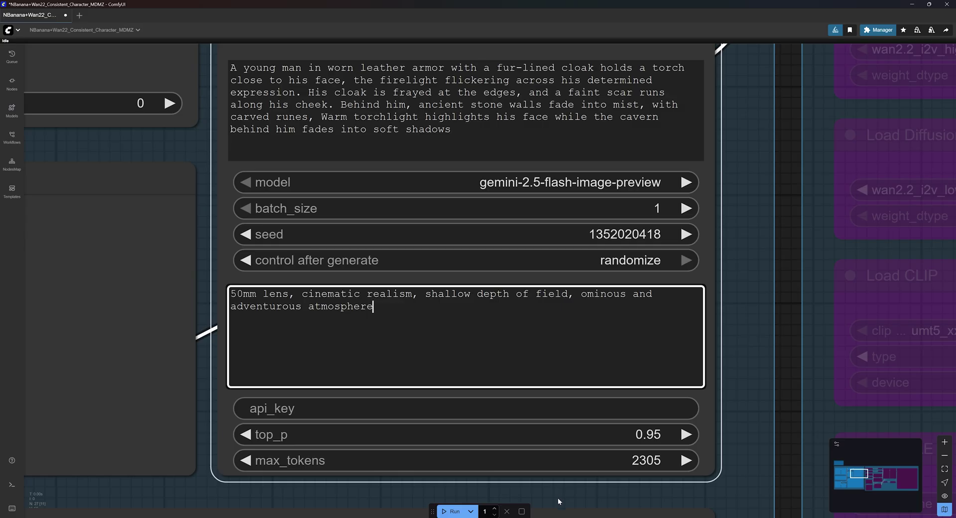
drag(558, 497, 577, 348)
scroll(575, 351, up, 1)
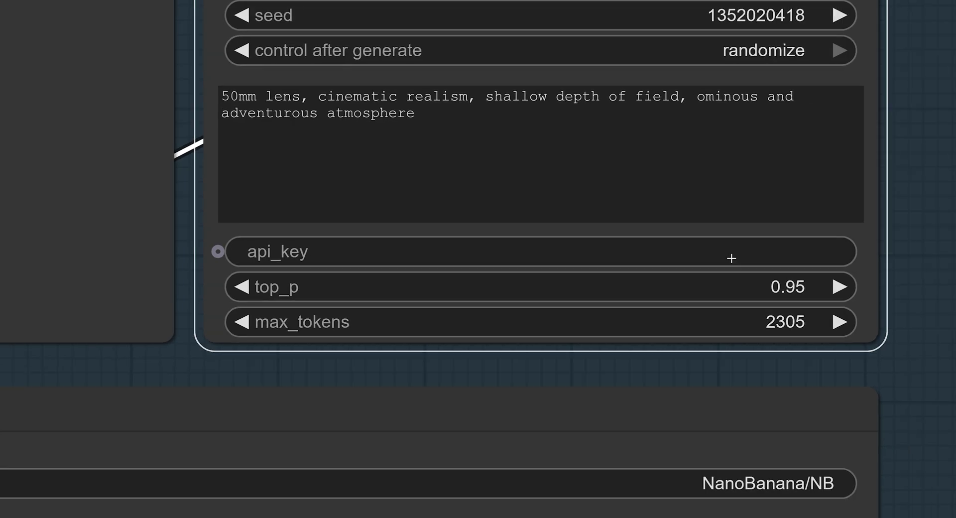
click(732, 258)
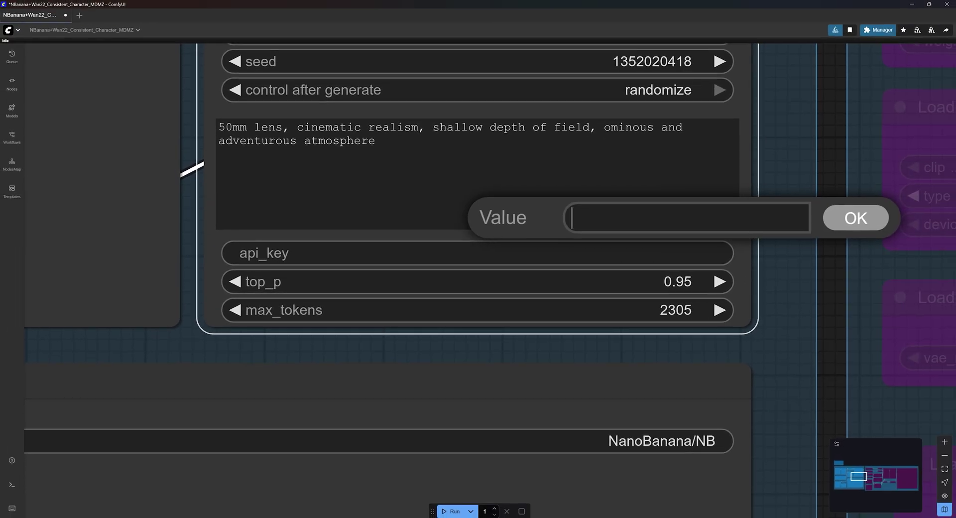
scroll(804, 317, right, 3)
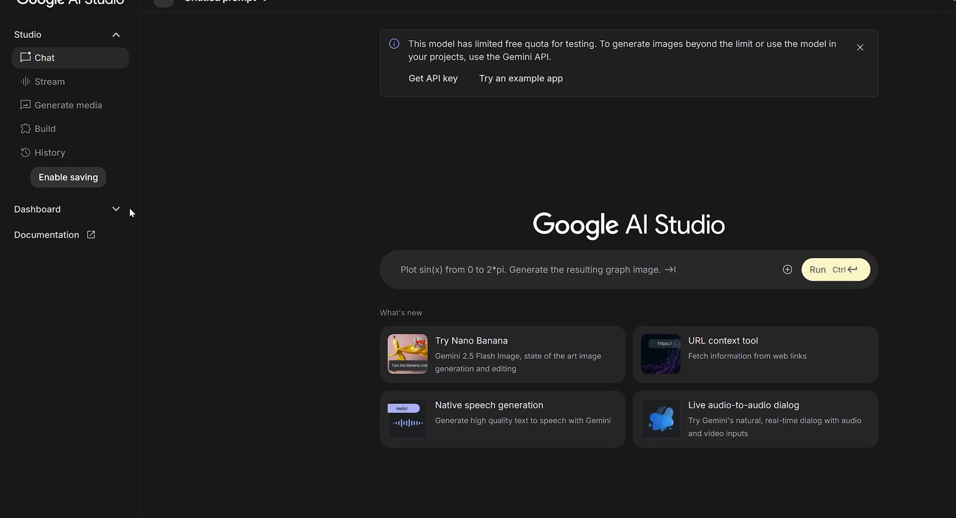
In the AI Studio dashboard, go to API keys and take the newly generated key
click(127, 211)
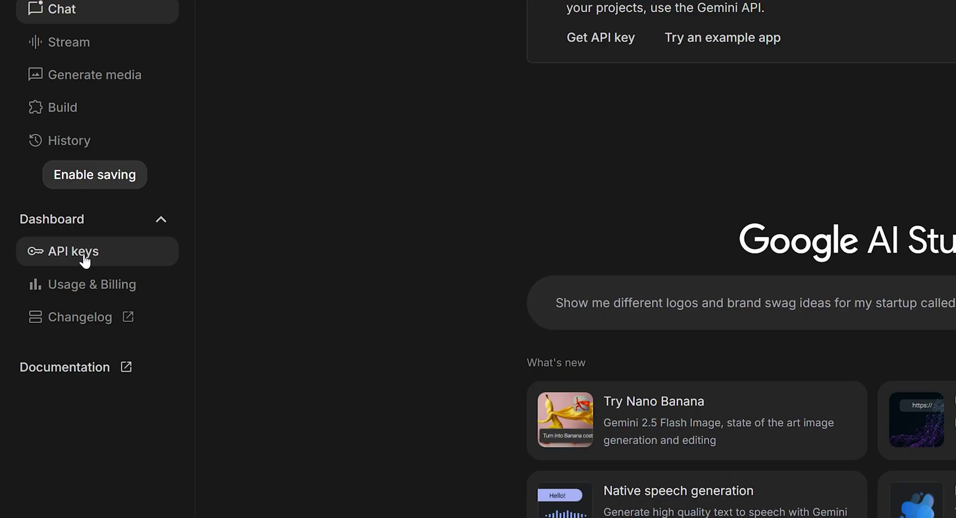
click(83, 255)
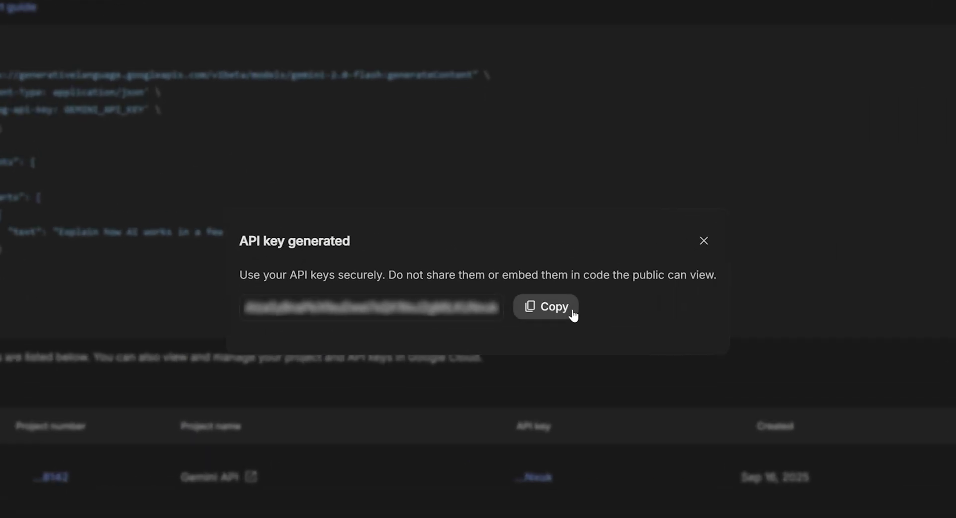
click(702, 243)
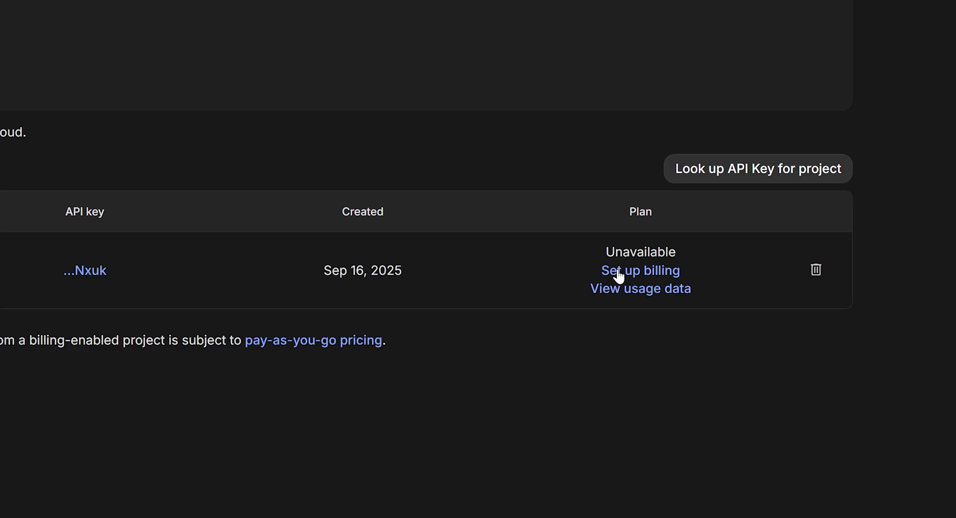
Check the project's billing setup, then view the Usage & Billing cost totals (RM 60.3)
click(646, 270)
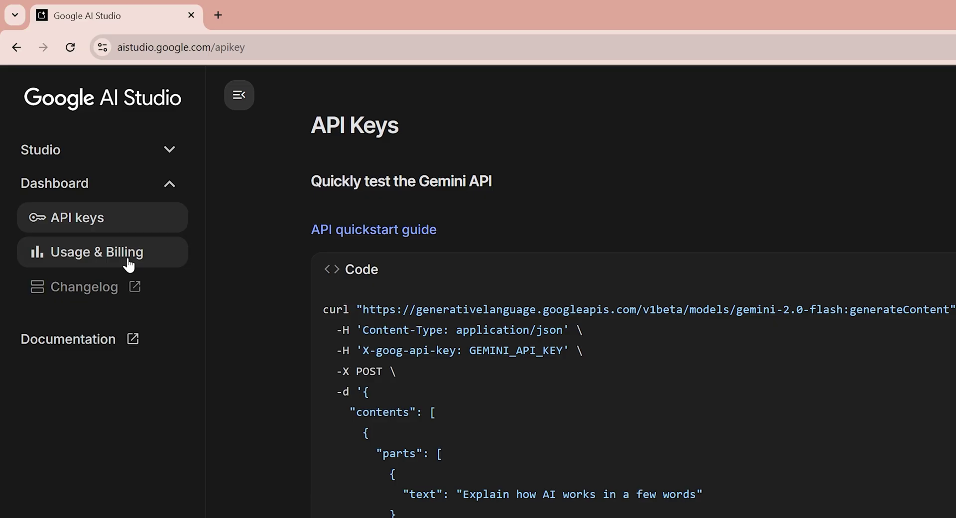
click(129, 266)
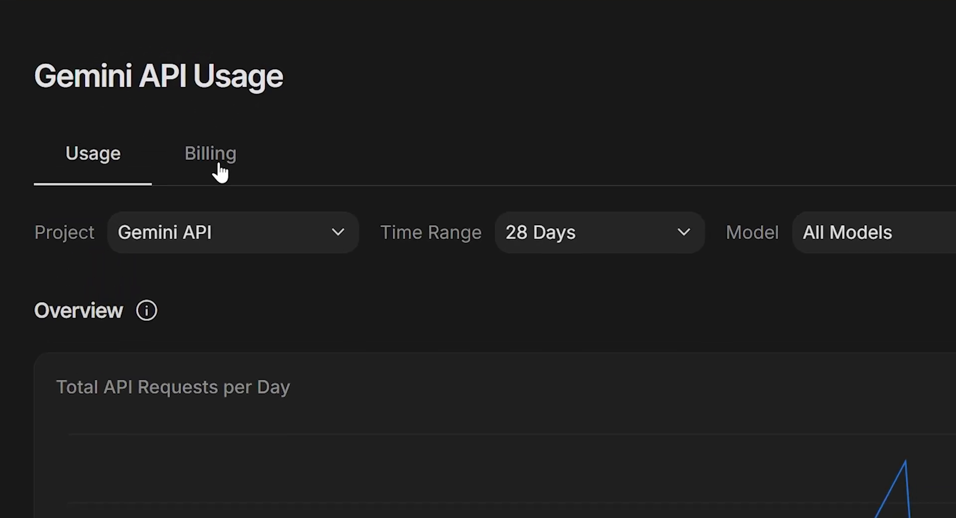
click(219, 167)
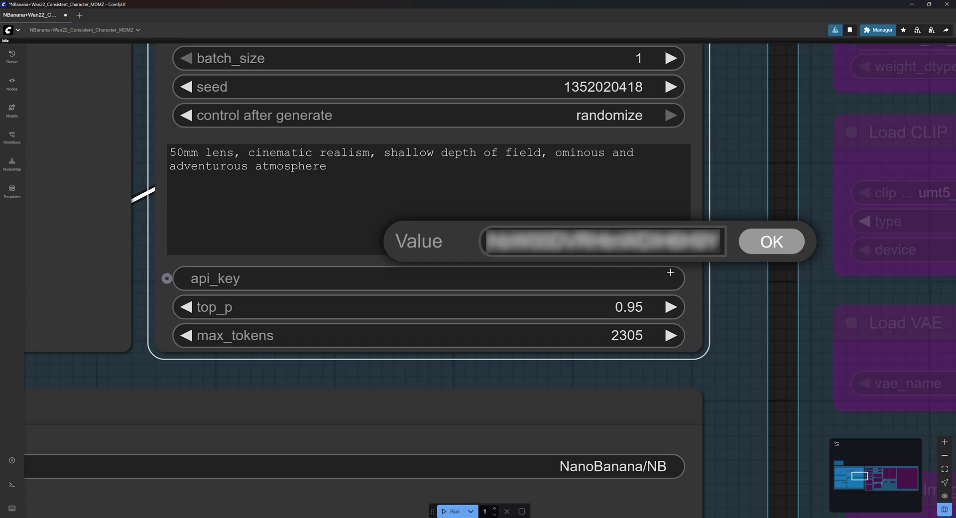
Confirm the pasted API key and run the workflow twice for two 1344 × 768 torch-bearing warrior images
click(772, 241)
scroll(726, 207, down, 9)
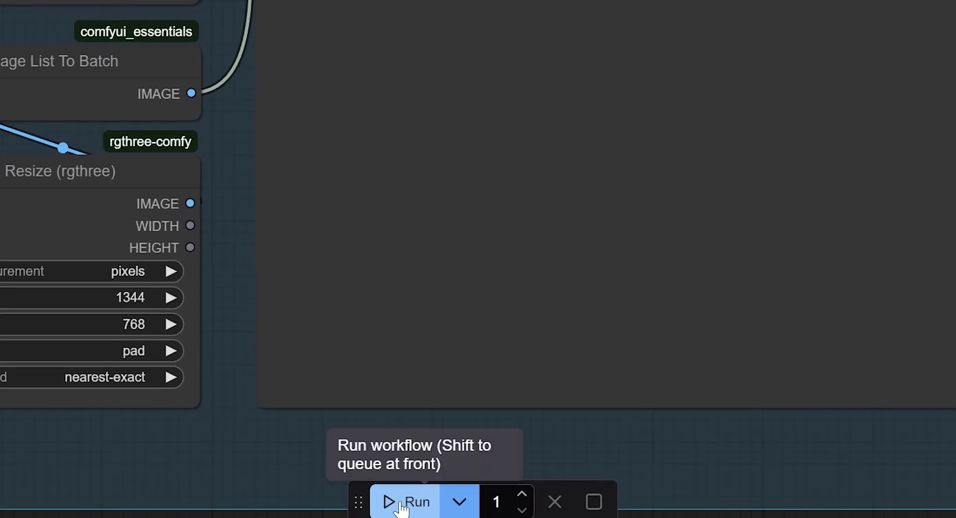
click(402, 502)
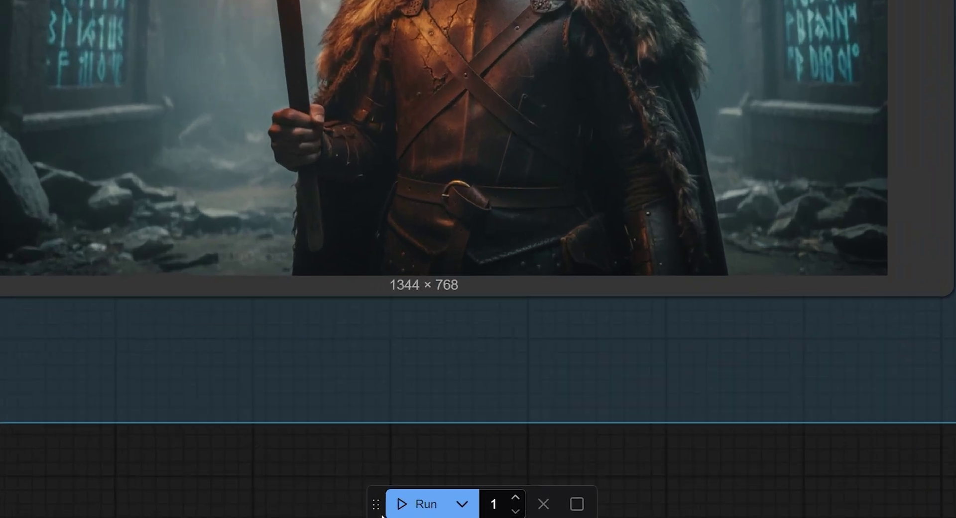
click(450, 513)
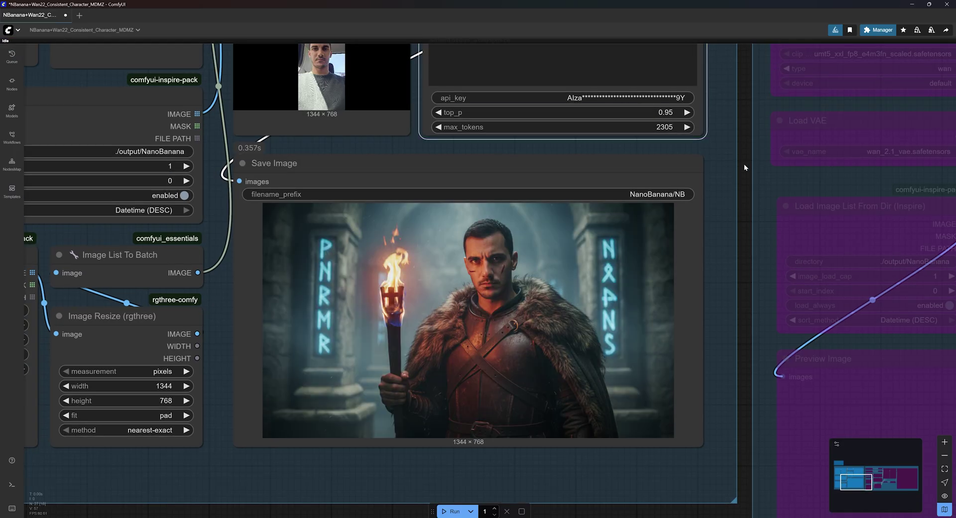
Check the NanoBanana/NB filename prefix and open output > NanoBanana showing NB_00001_.png and NB_00002_.png
scroll(702, 179, up, 5)
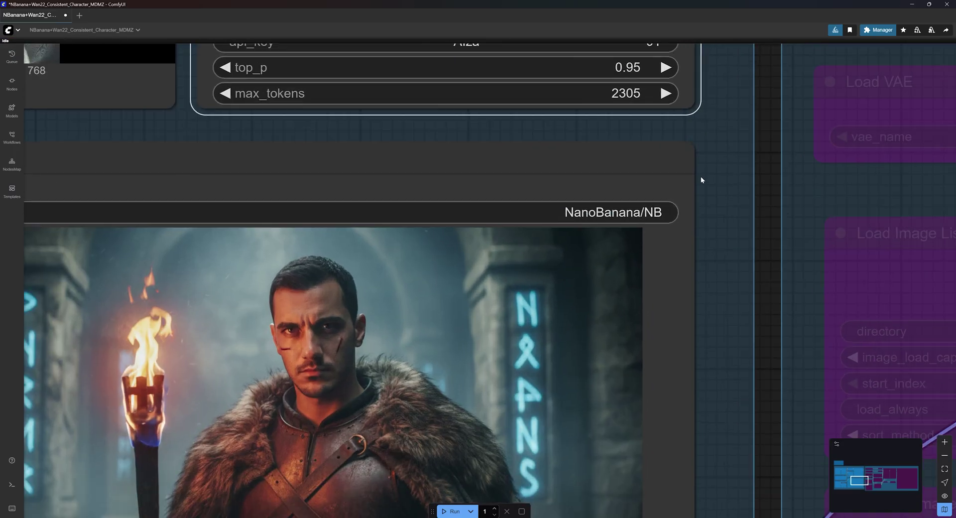
scroll(701, 180, up, 5)
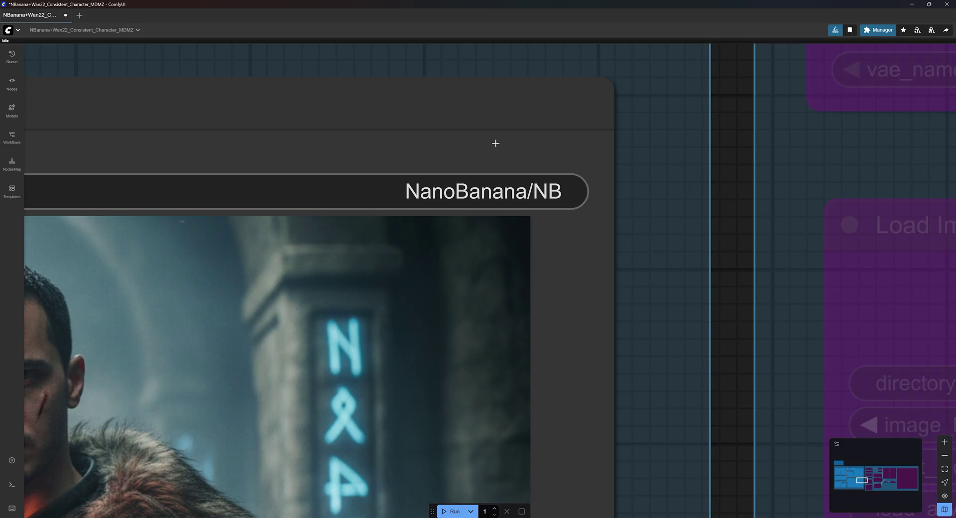
click(460, 196)
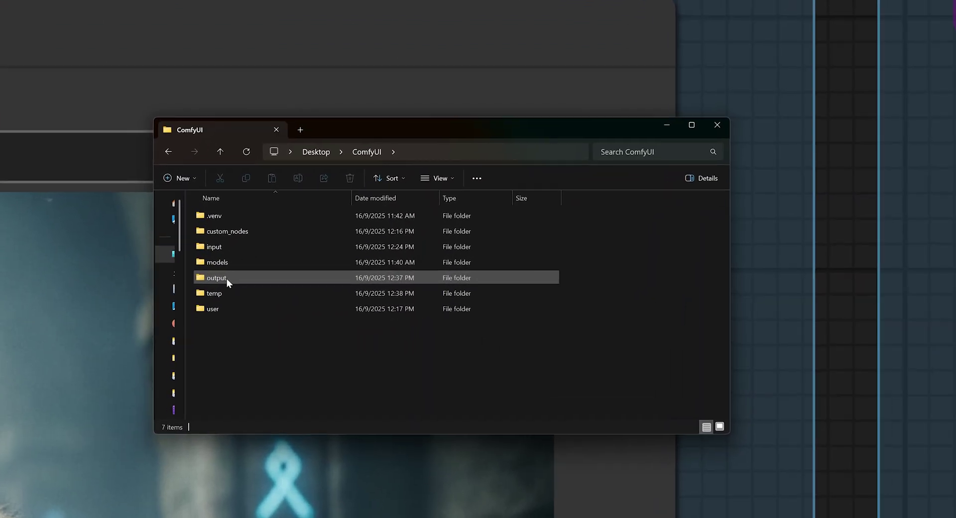
double_click(219, 278)
double_click(219, 219)
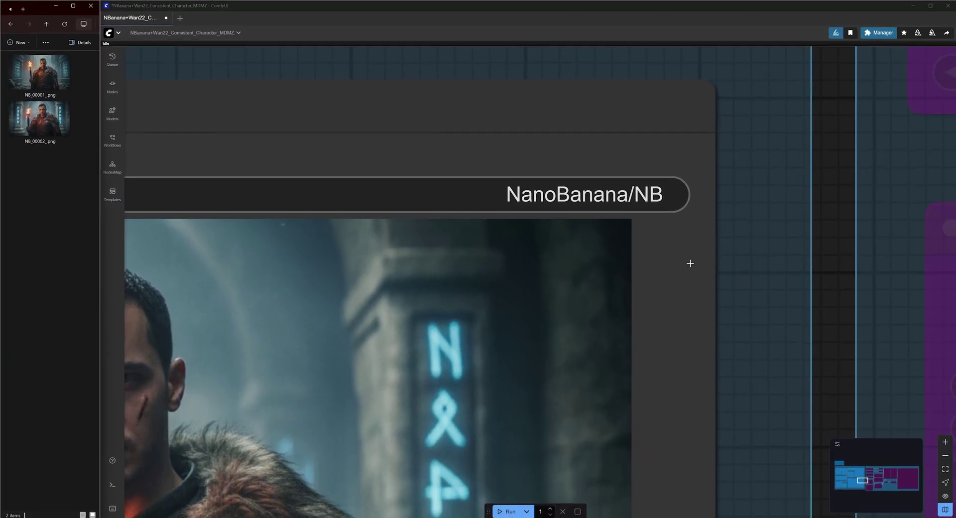
scroll(755, 338, down, 10)
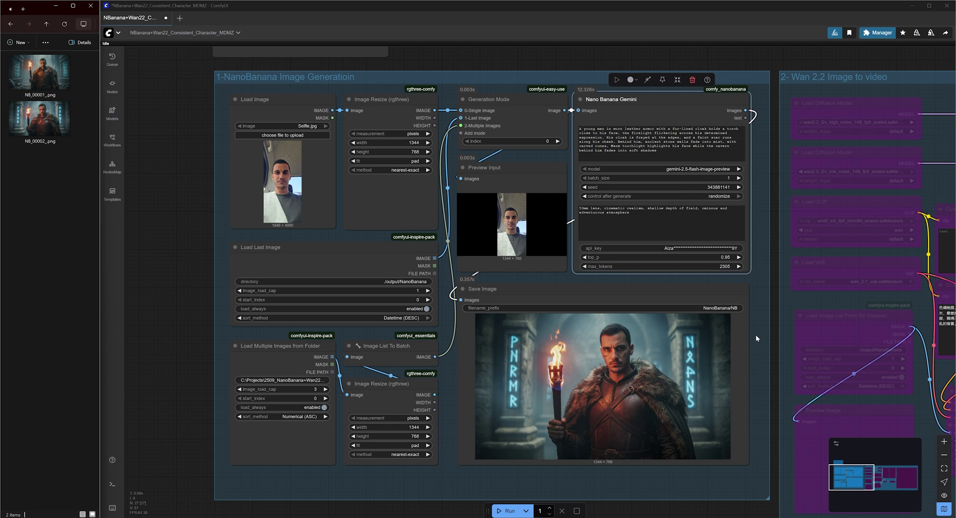
Scroll around the workflow and pan the canvas toward the Wan 2.2 group
scroll(523, 101, up, 9)
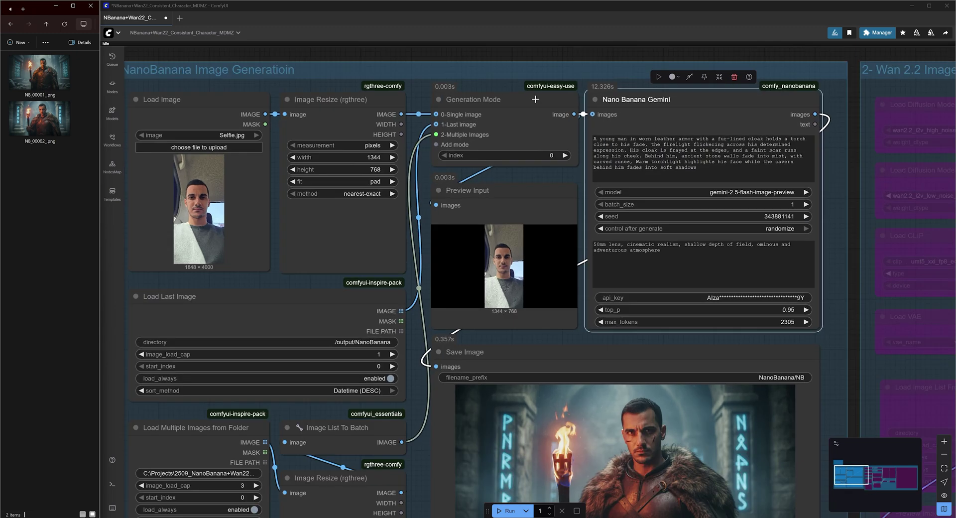
scroll(452, 189, up, 2)
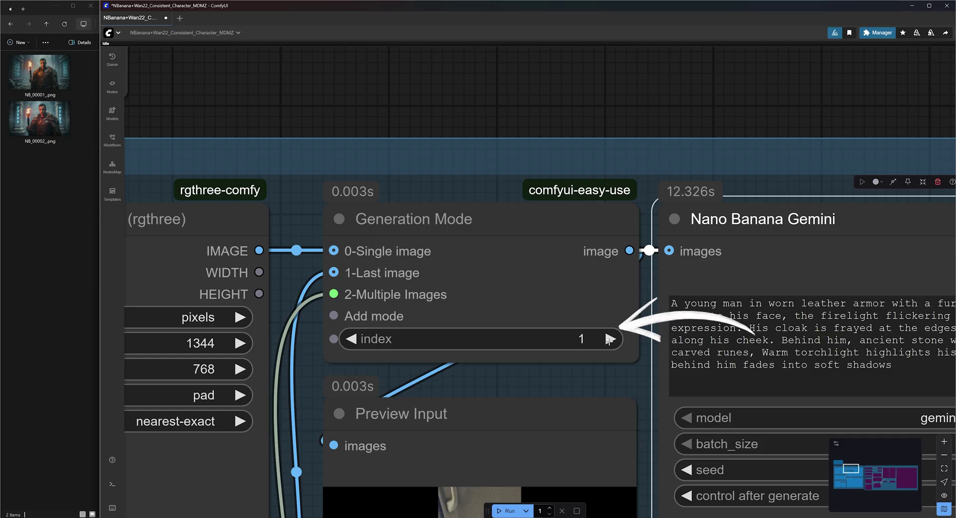
scroll(384, 275, down, 6)
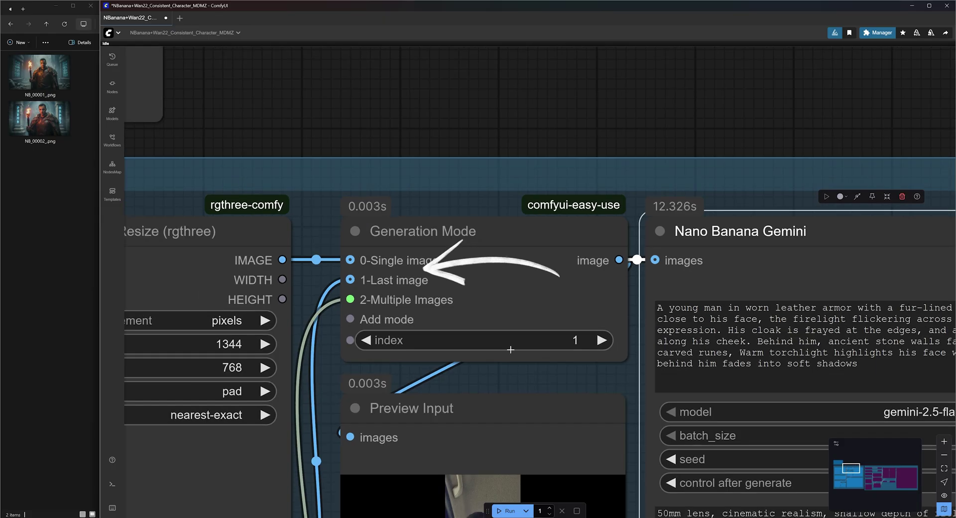
scroll(503, 136, up, 4)
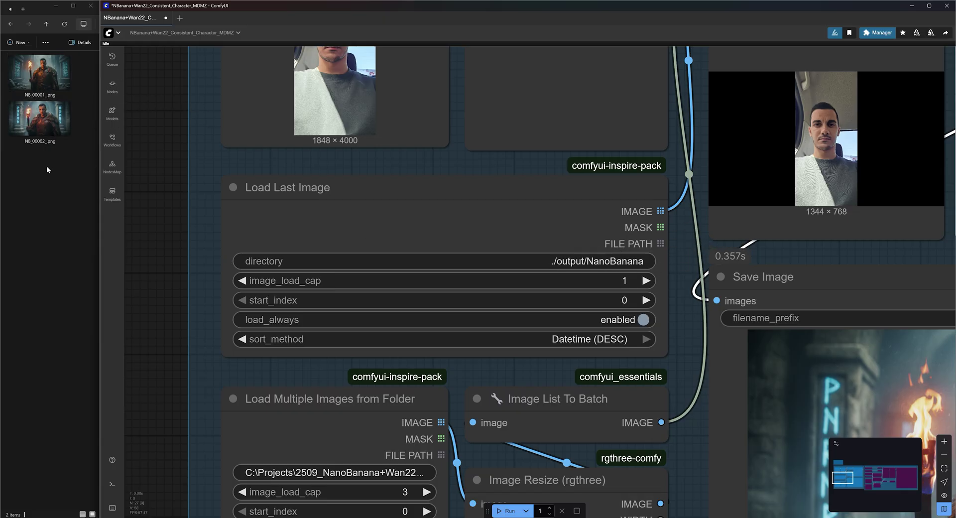
scroll(340, 300, down, 3)
drag(890, 189, 630, 222)
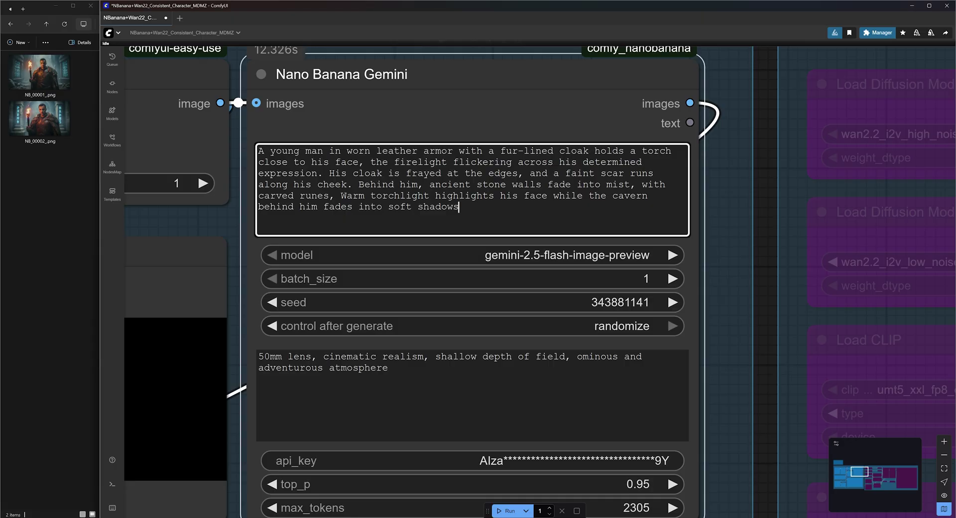
Replace the Gemini prompt with 'make him look away from the camera' and run it
drag(458, 206, 271, 162)
key(BackSpace)
text(make h)
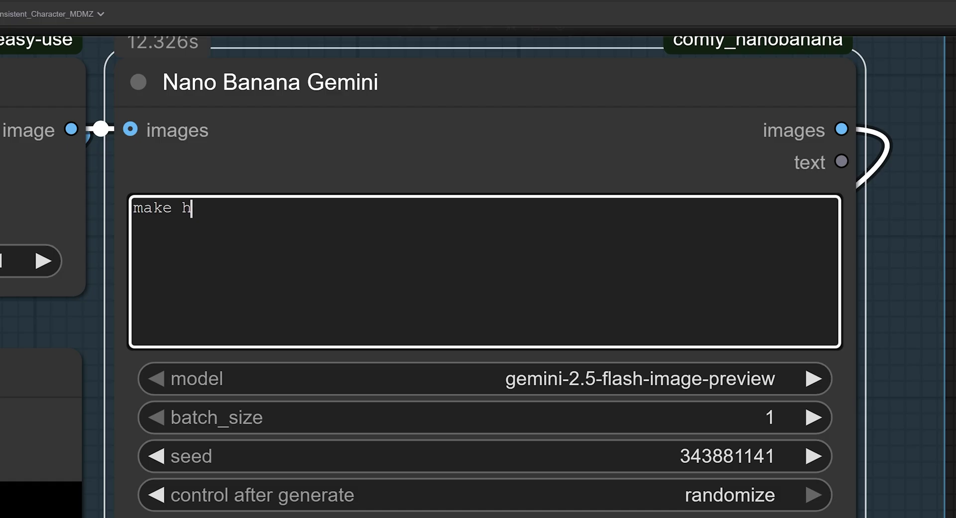
text(im look away from the )
text(camera)
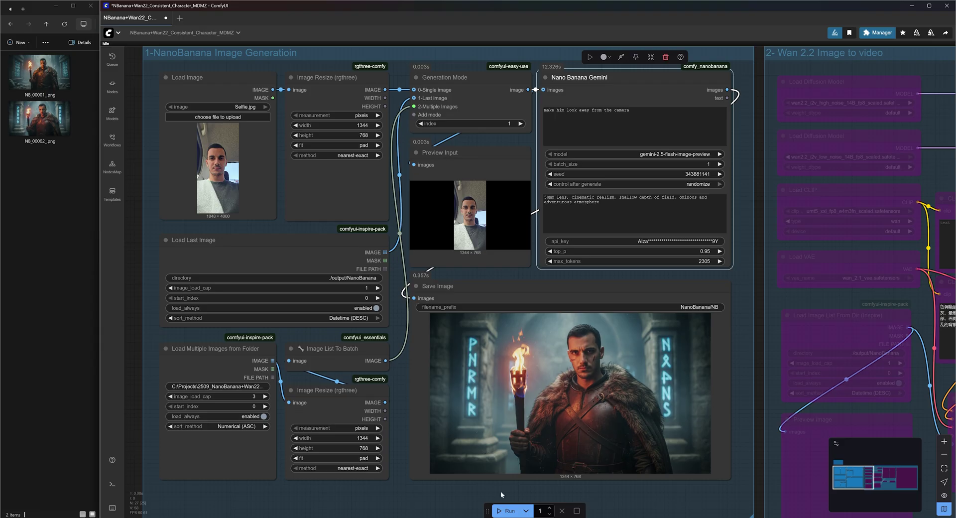
click(502, 511)
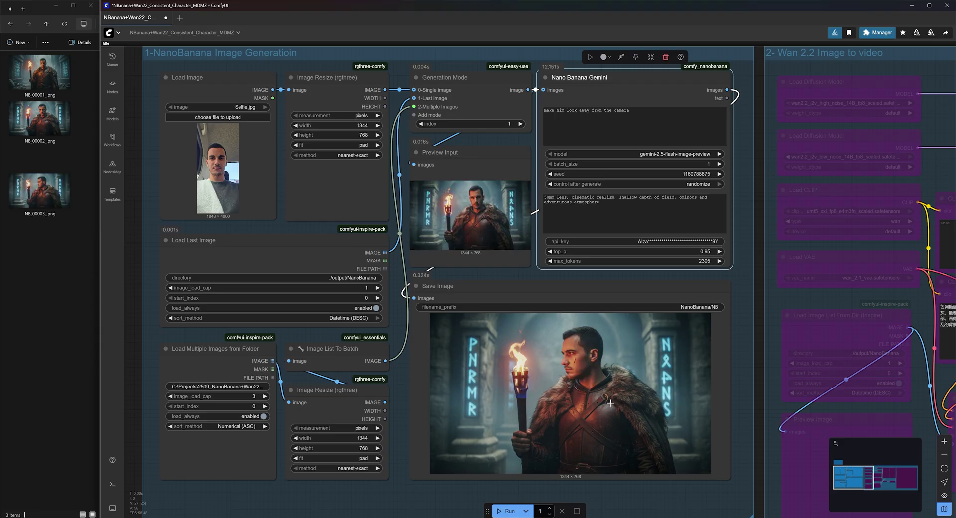
scroll(611, 403, up, 5)
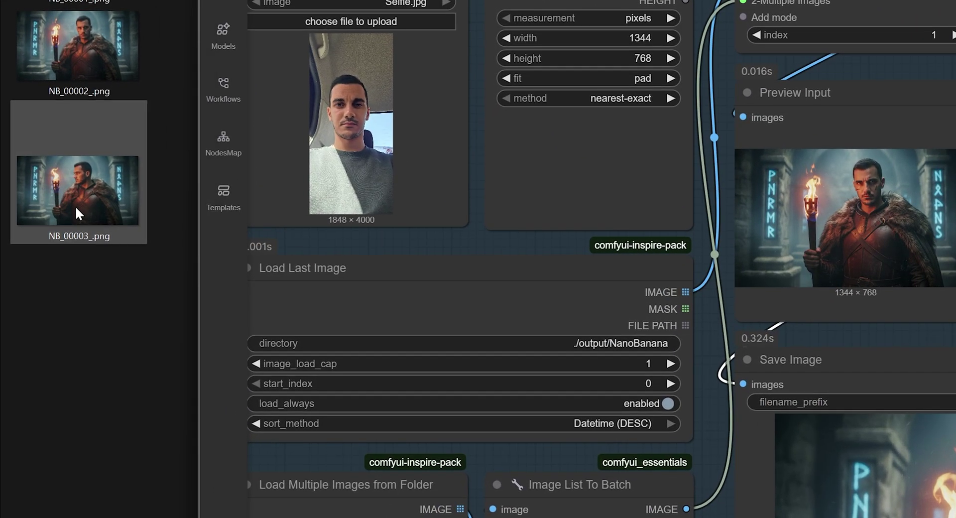
Delete the unwanted look-away result NB_00003_.png
click(42, 201)
key(Delete)
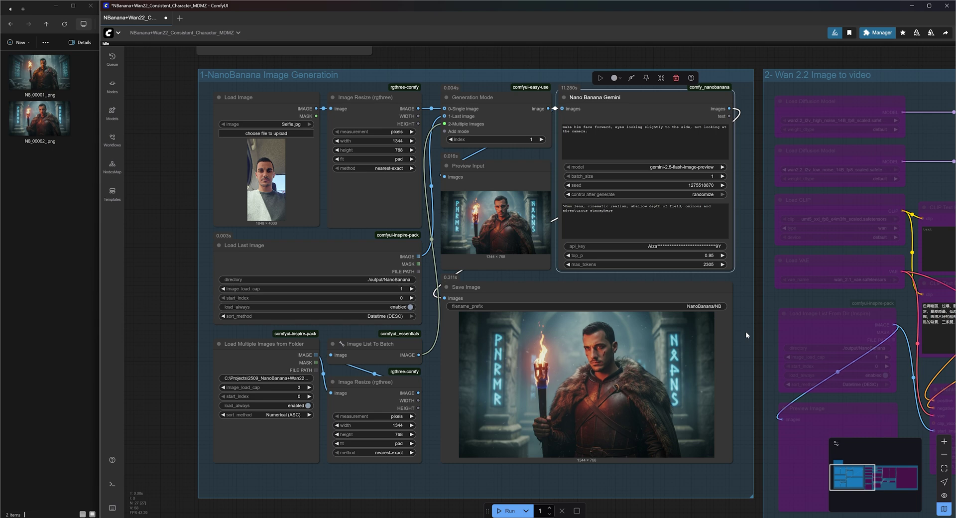
scroll(640, 397, up, 5)
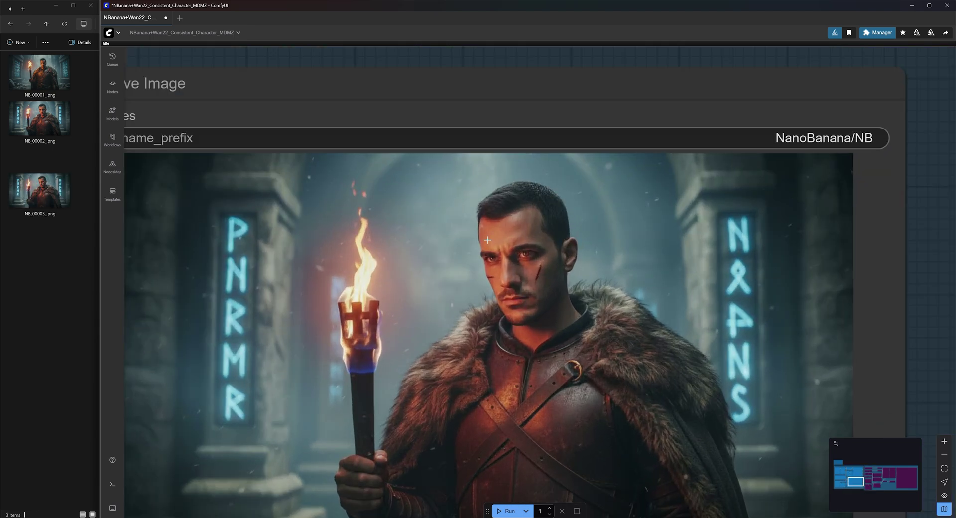
scroll(468, 312, down, 6)
scroll(478, 315, up, 7)
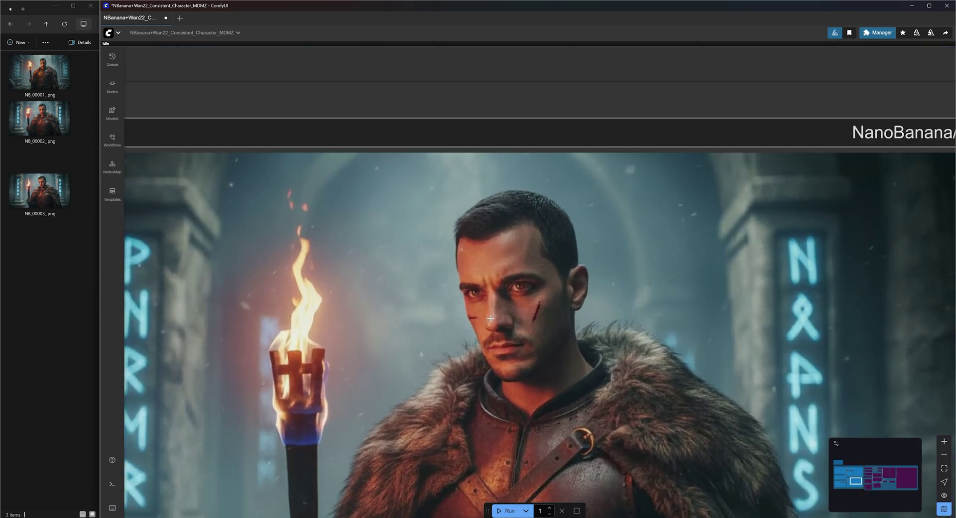
scroll(478, 352, down, 15)
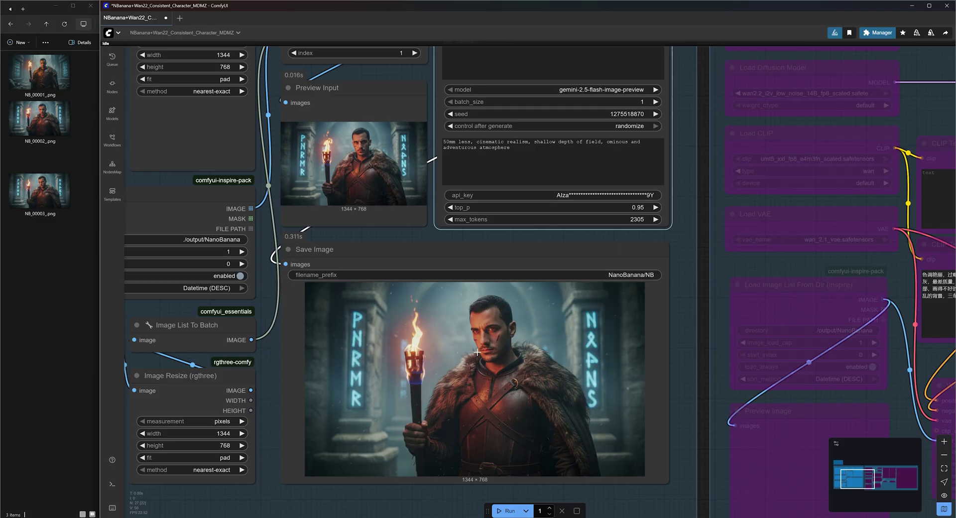
scroll(477, 353, down, 3)
scroll(285, 308, up, 4)
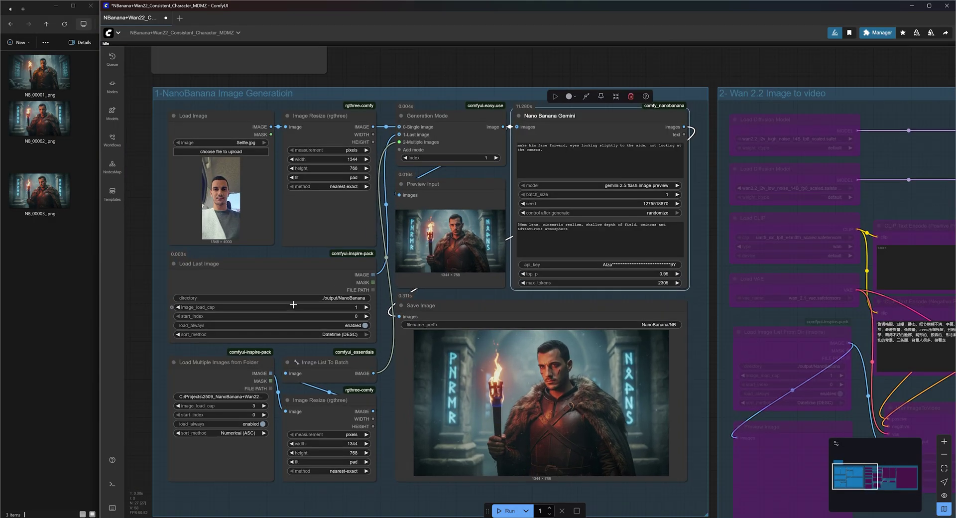
scroll(681, 130, up, 8)
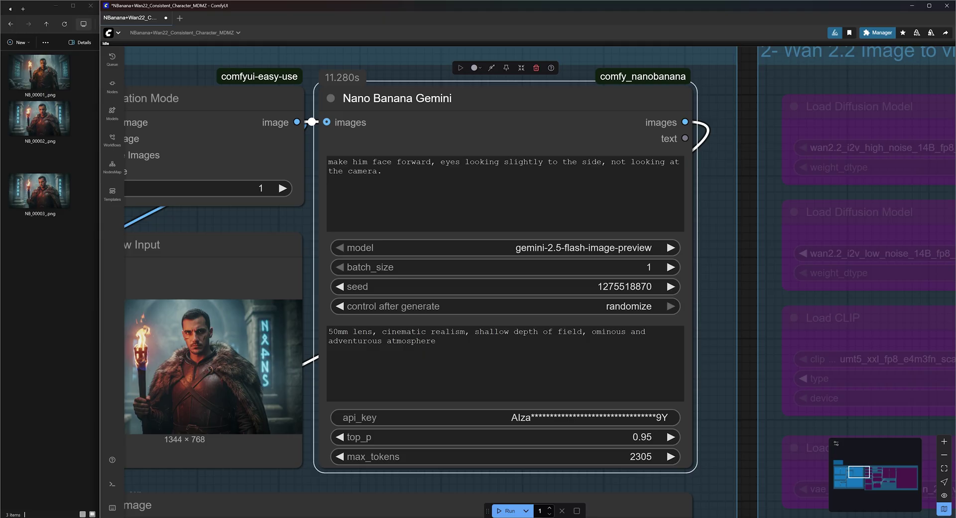
Replace the prompt with 'remove the runes', run it, and check the saved output
triple_click(333, 161)
text(remove the runes)
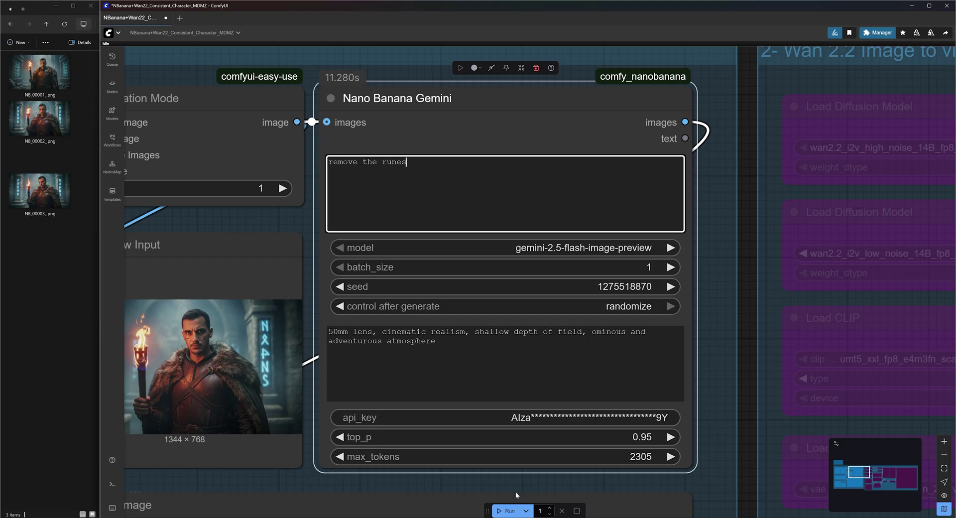
click(505, 511)
scroll(470, 250, down, 3)
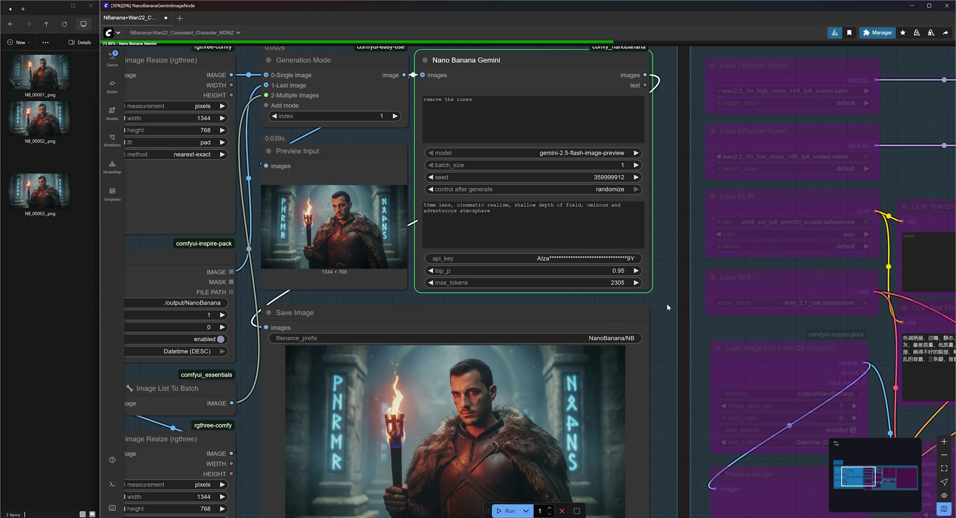
drag(671, 363, 657, 247)
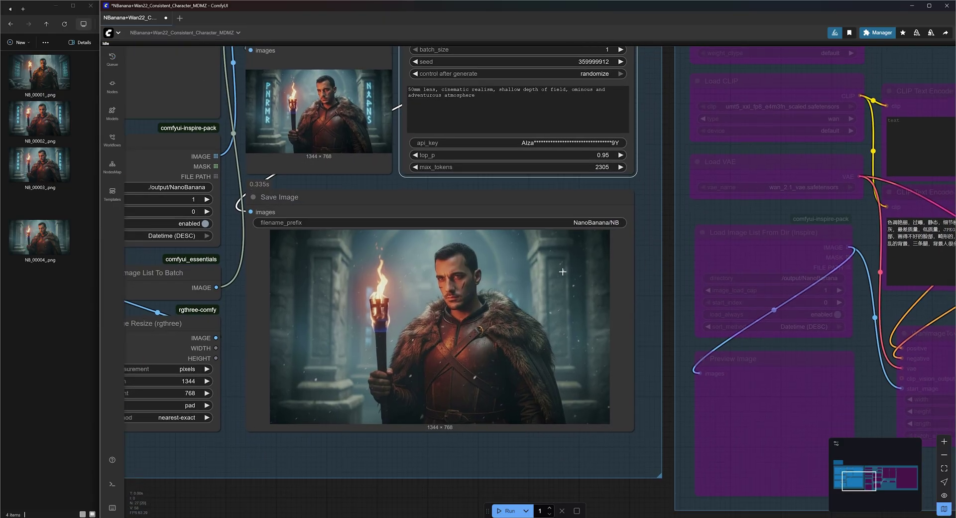
drag(669, 201, 625, 396)
scroll(554, 150, up, 3)
Change the prompt to 'give the man a long beard' and delete the bearded result NB_00005
text(give the man a long beard)
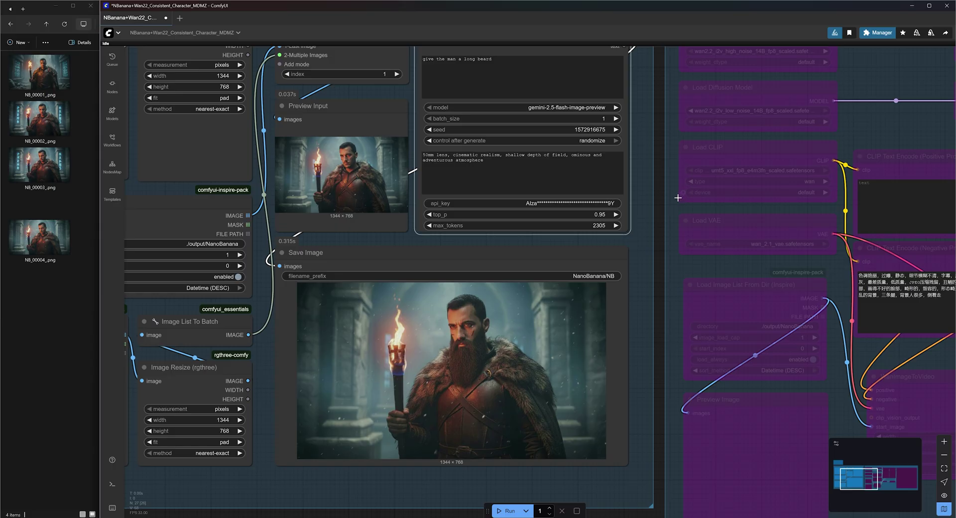
scroll(449, 416, up, 5)
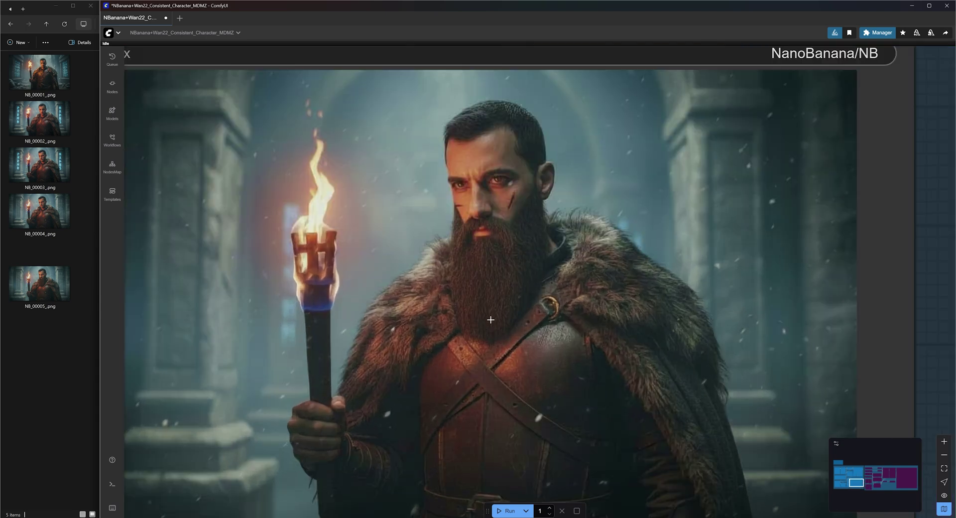
scroll(455, 250, down, 5)
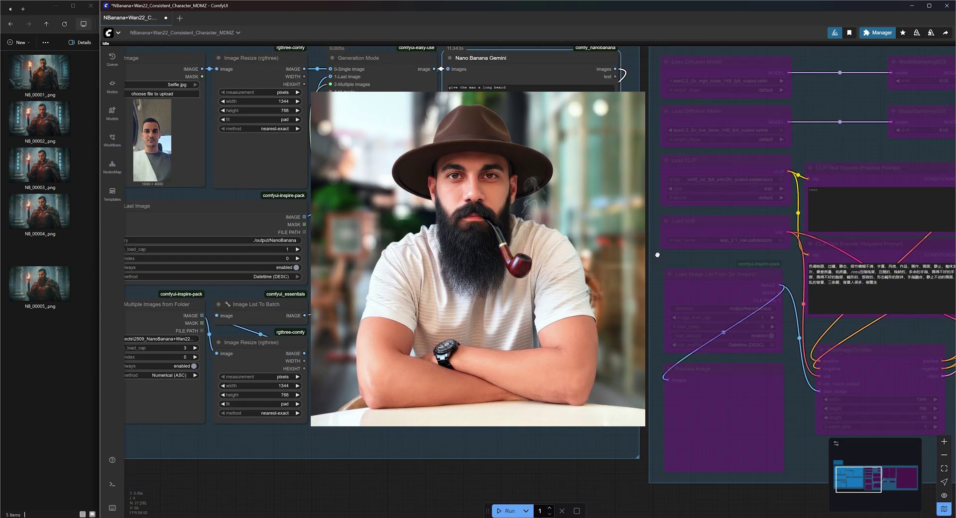
drag(657, 254, 755, 286)
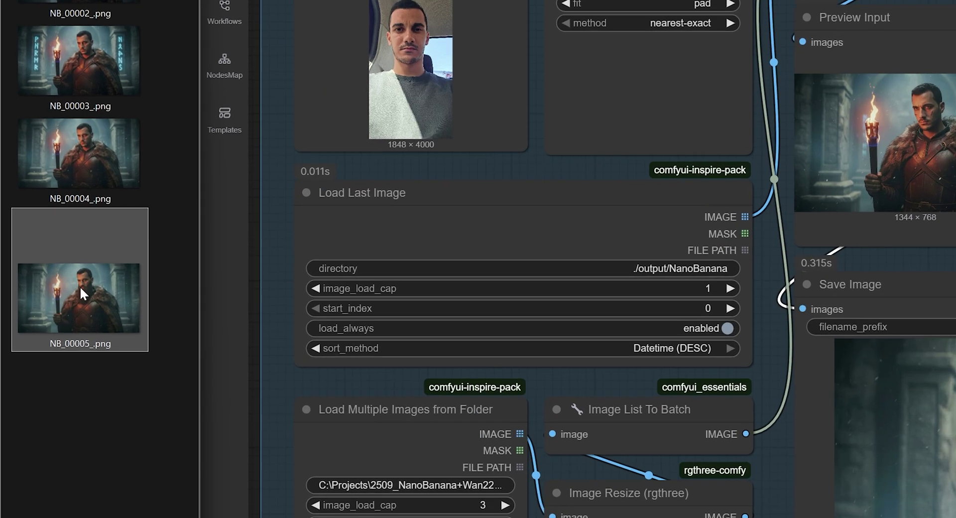
key(Delete)
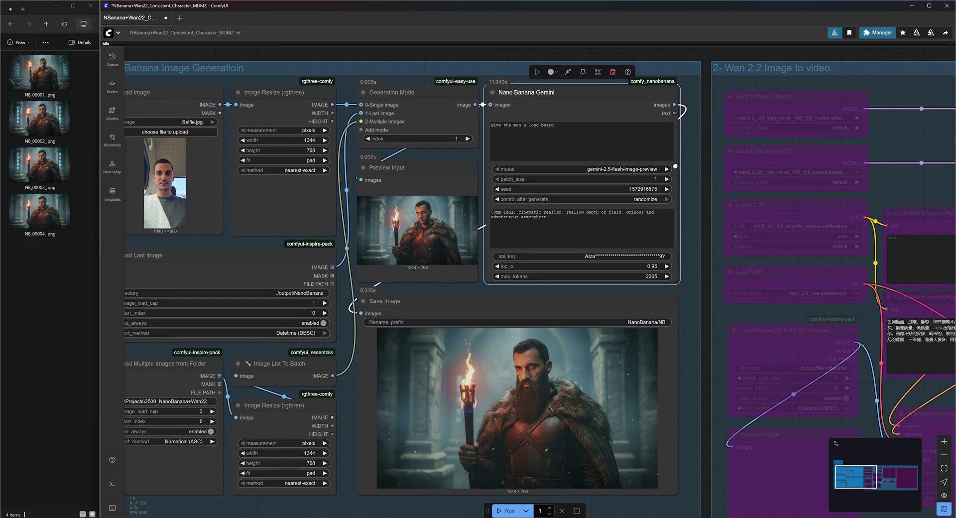
Edit the prompt to make the shot tighter on the man
scroll(580, 132, up, 9)
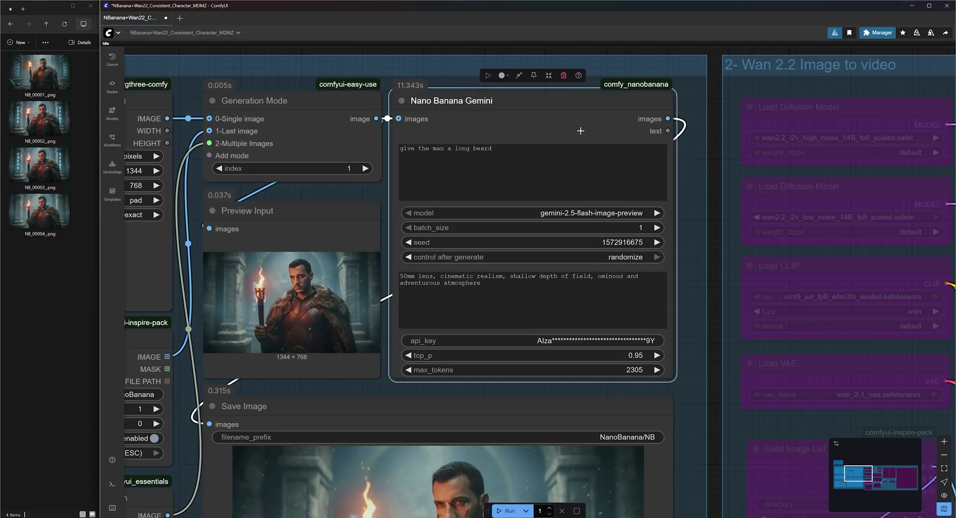
scroll(539, 163, down, 3)
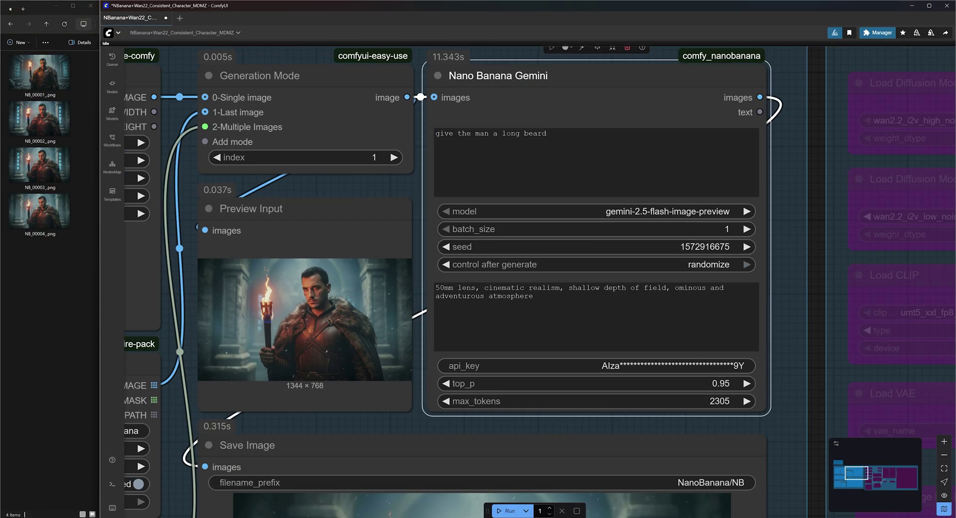
text(hi)
text(s shot tight)
text(er)
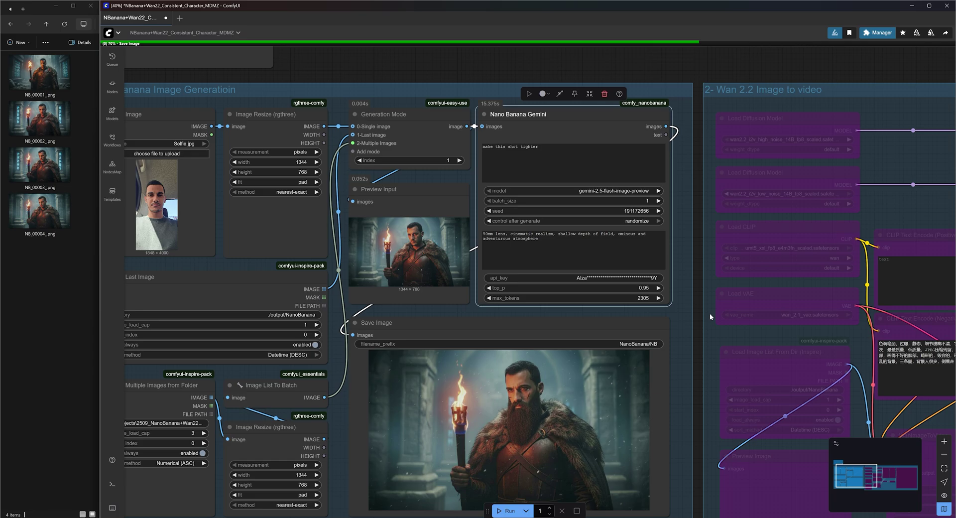
scroll(571, 378, down, 1)
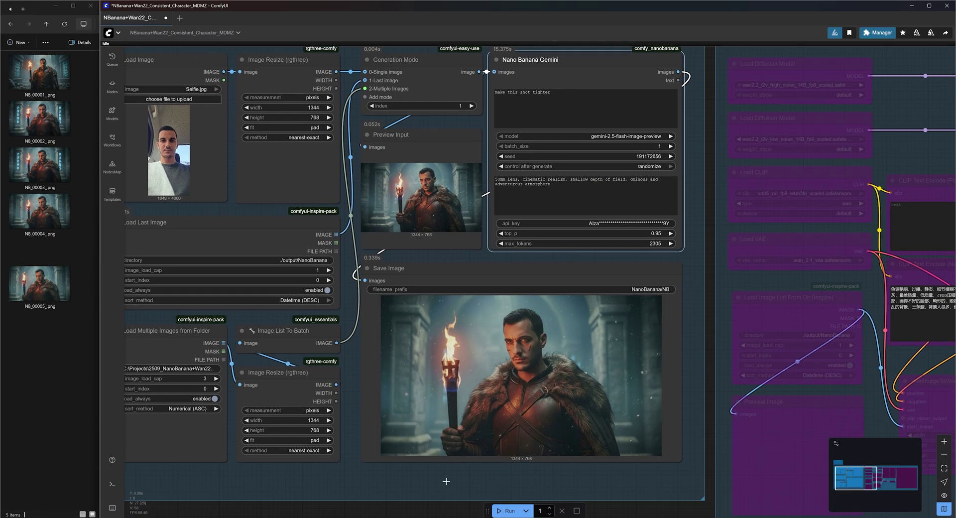
scroll(446, 481, up, 3)
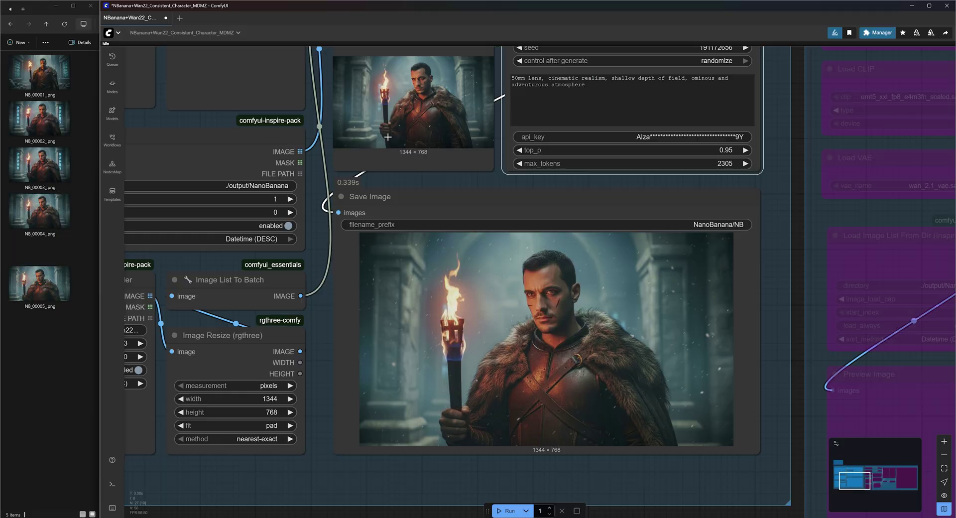
text(he)
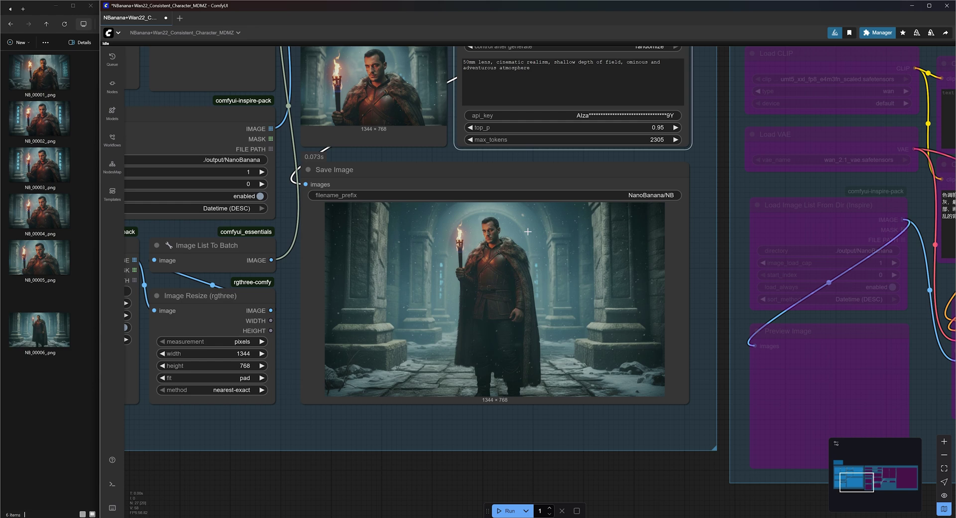
scroll(568, 187, down, 1)
drag(567, 186, 522, 293)
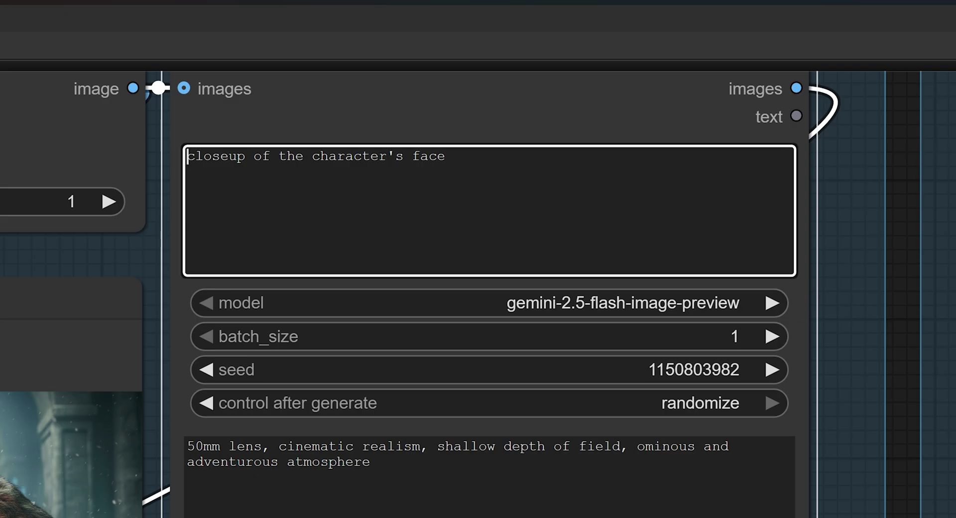
Rewrite the prompt as 'extreme closeup of the man's face' and delete the unwanted full-body result
text(extreme)
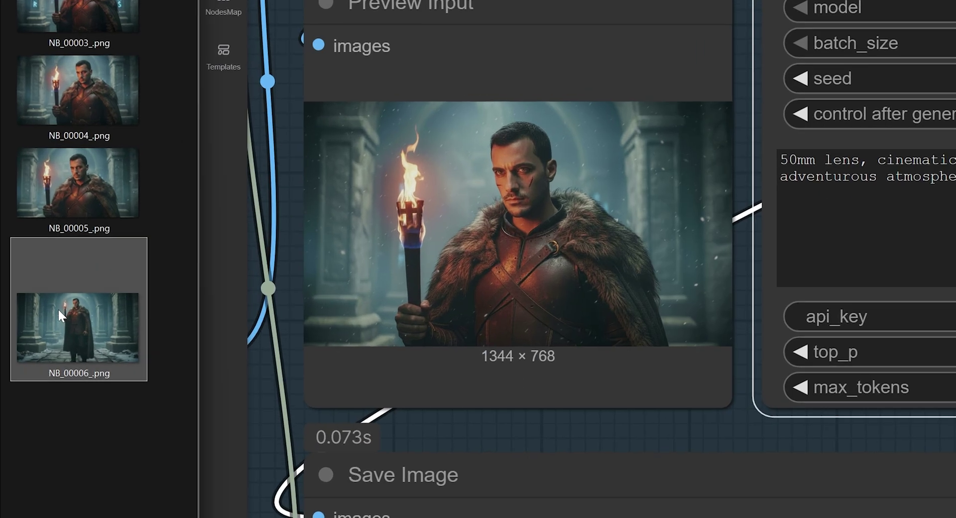
key(Delete)
drag(633, 432, 623, 305)
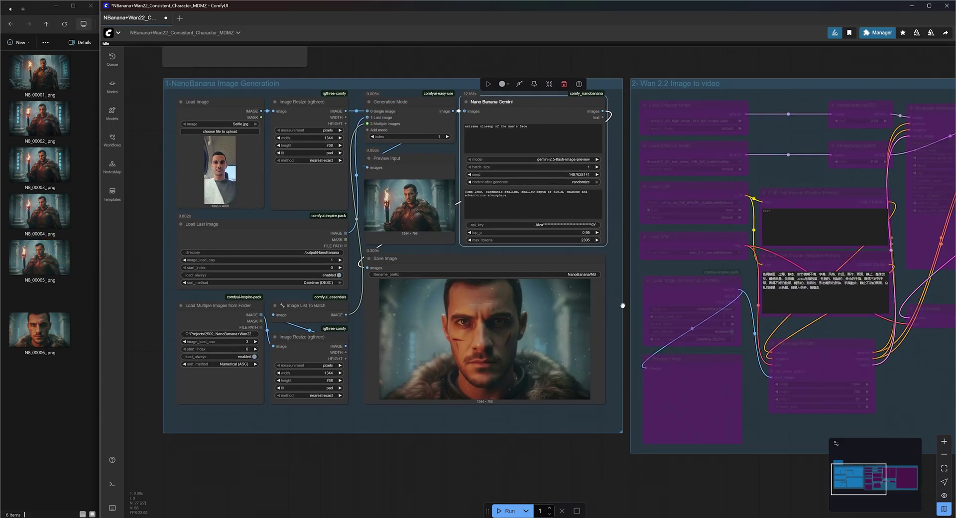
scroll(436, 346, up, 5)
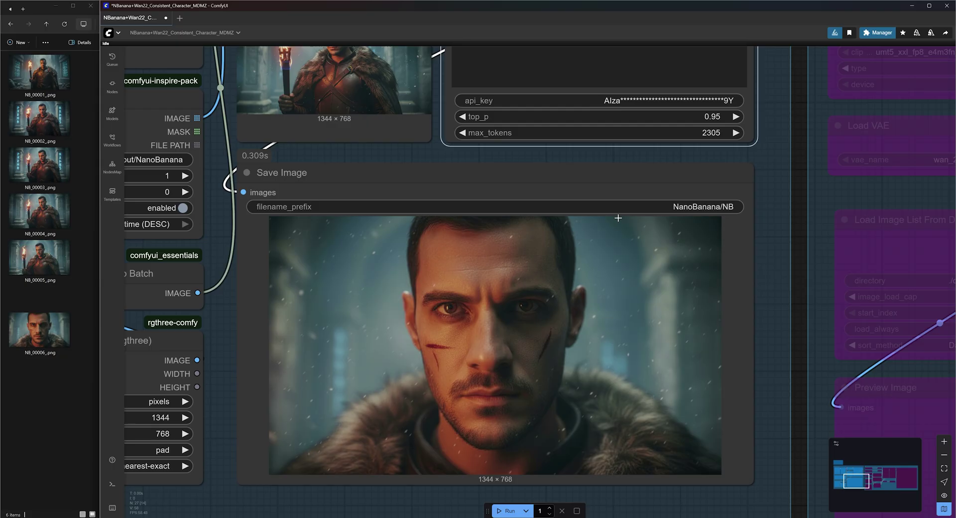
scroll(504, 360, up, 2)
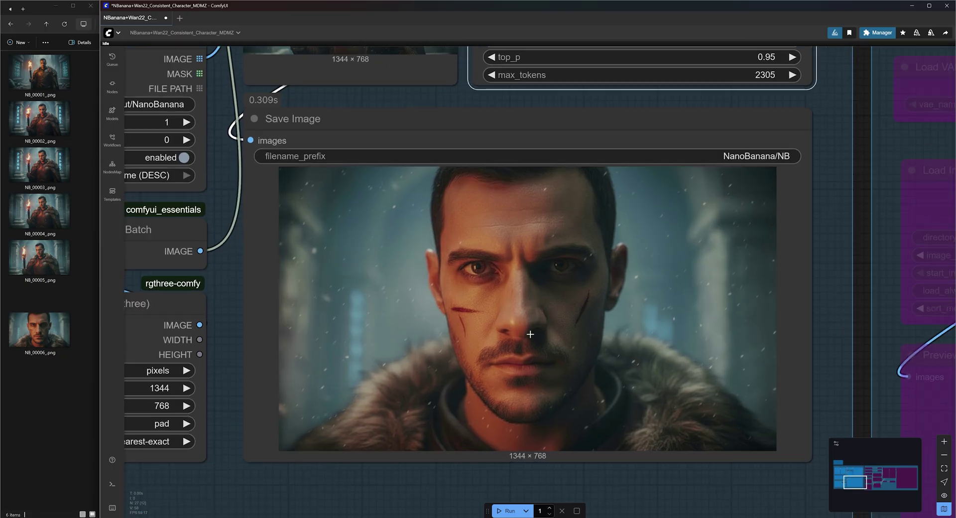
scroll(479, 345, down, 1)
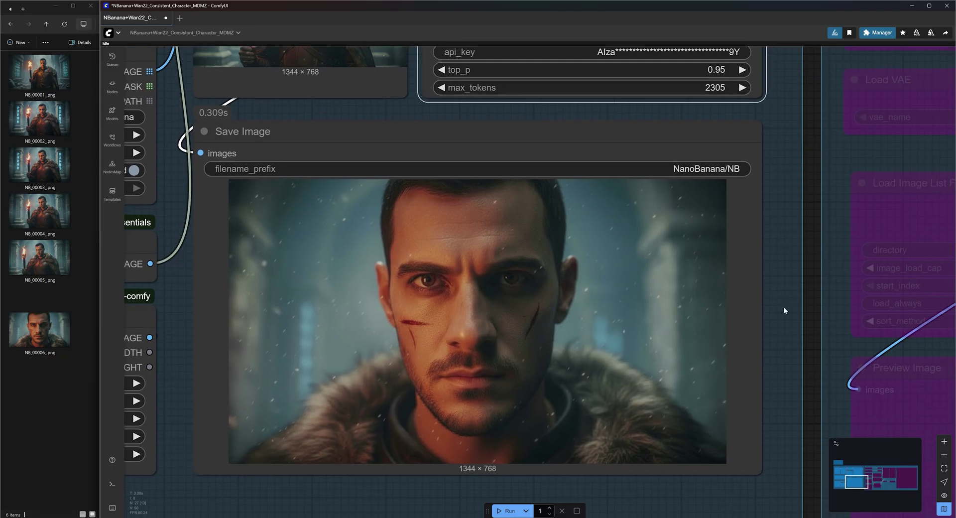
scroll(784, 311, down, 3)
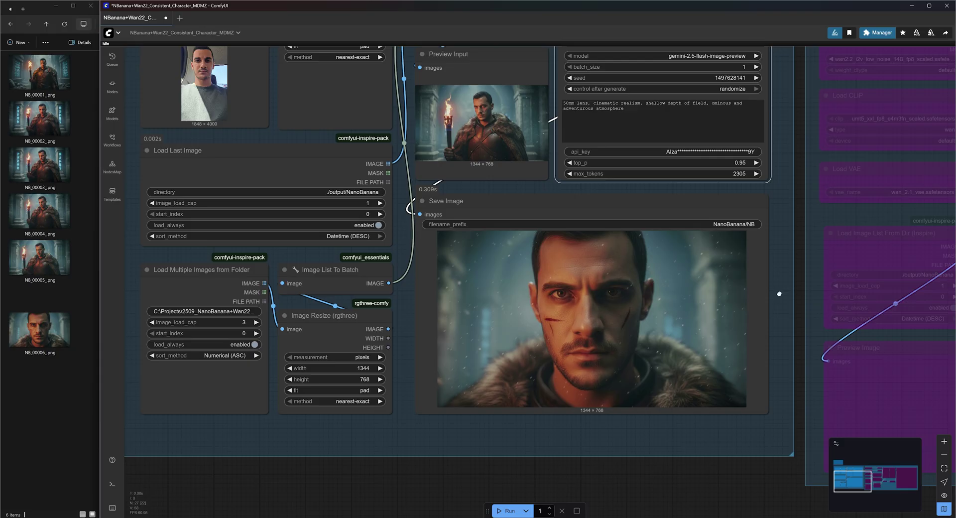
drag(784, 310, 696, 335)
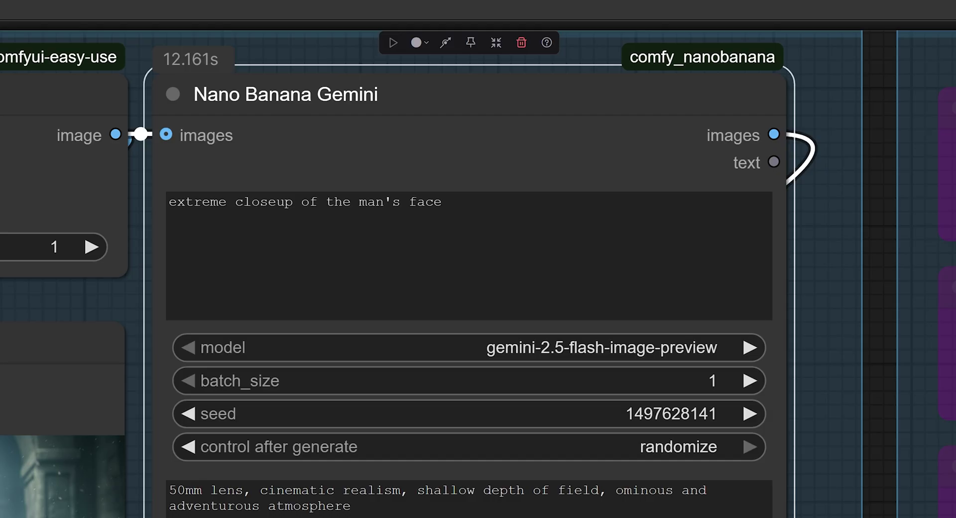
Paste the fur-cloak, snowy stone-railing scene over the old close-up prompt
drag(444, 203, 154, 205)
text(Medium close-up of man wearing fur cloak whipping in the wind, grips the edge of a stone railing as snow flurries strike his face. His expression is strained but determined, cold bluish lighting, dramatic depth of field as the mountain peaks blur behind him.)
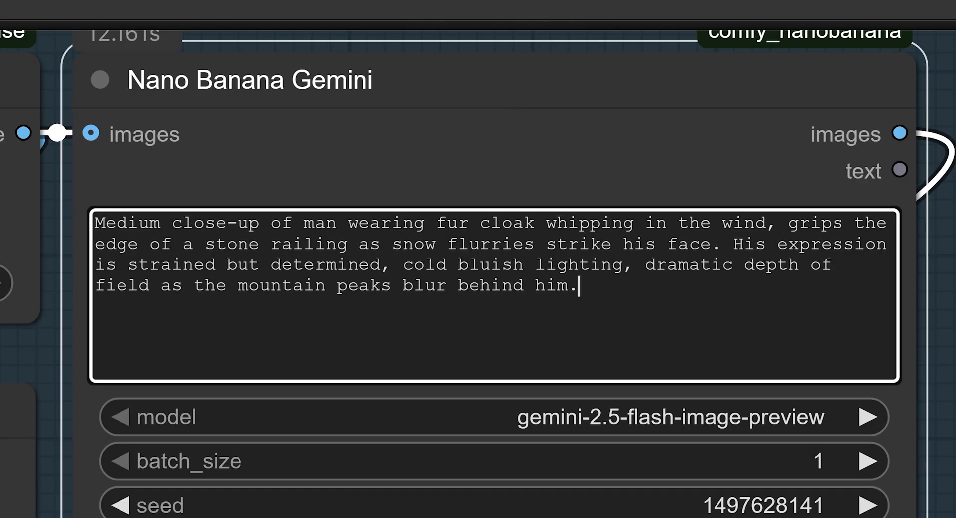
drag(95, 223, 579, 286)
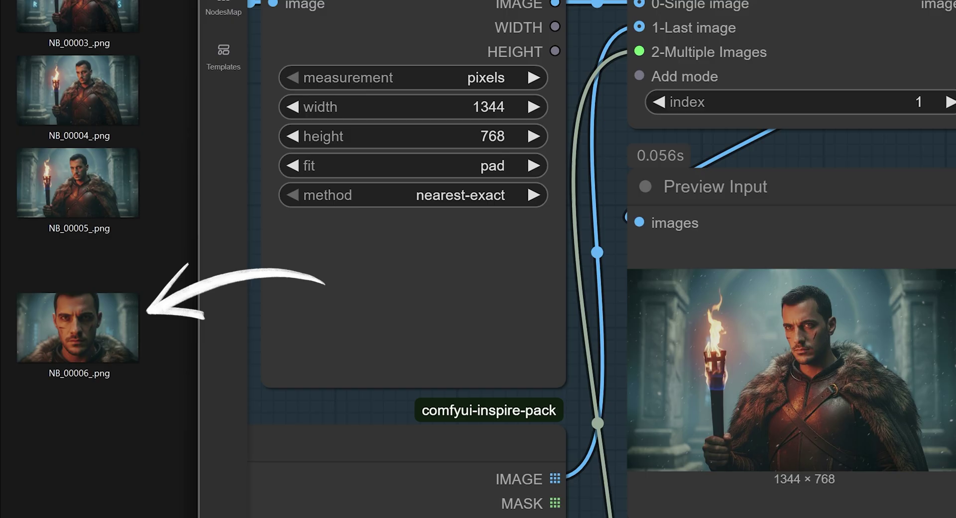
scroll(597, 259, down, 5)
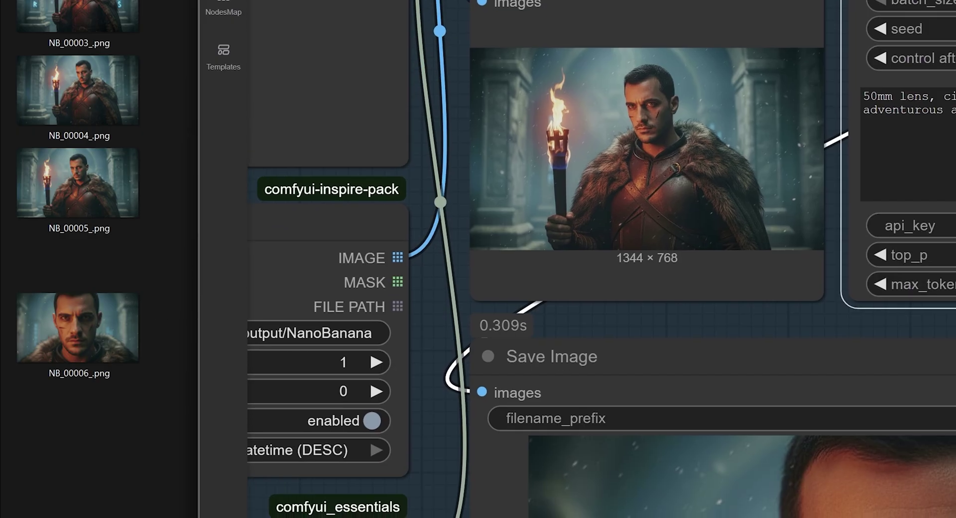
scroll(577, 286, up, 5)
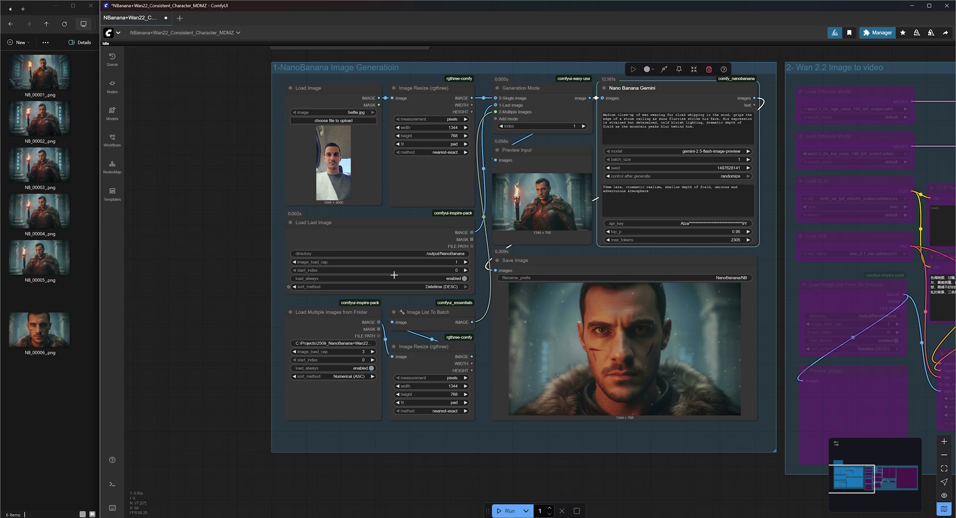
Set the Load Last Image node's start_index to 1
click(336, 225)
scroll(368, 282, up, 9)
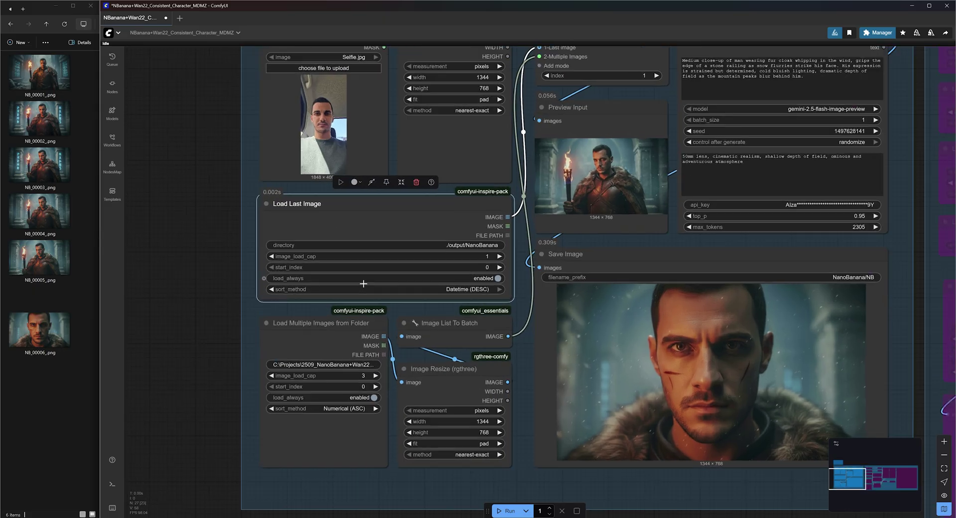
scroll(409, 241, up, 1)
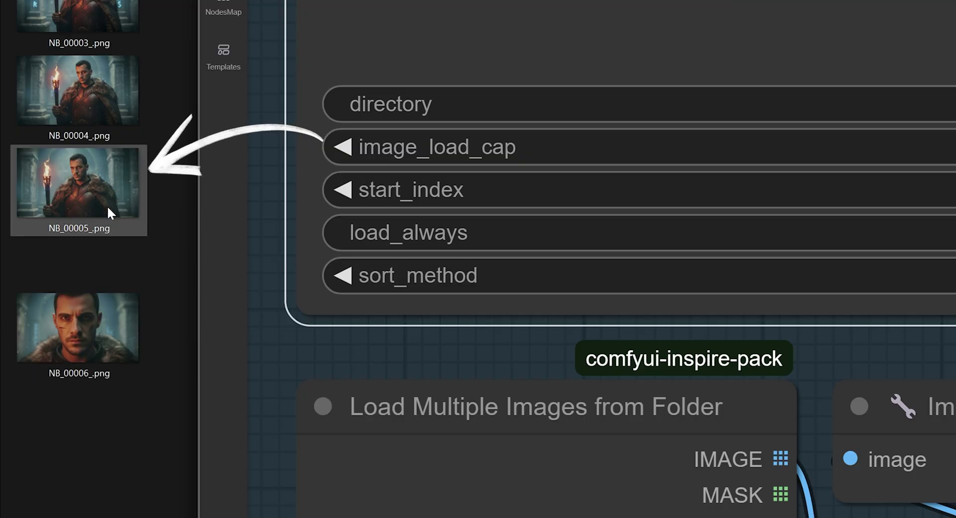
Run the fur-cloak prompt and zoom into the saved NB_00007 preview
click(509, 512)
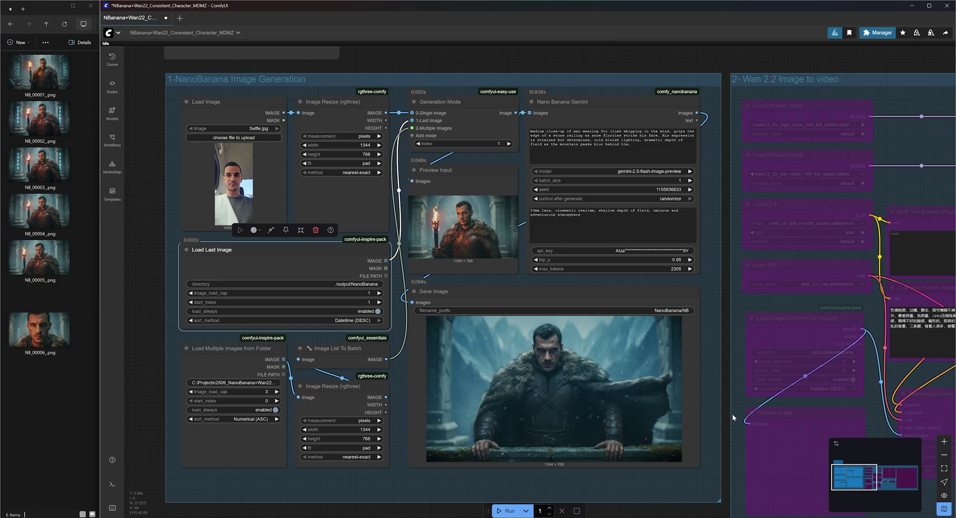
scroll(598, 490, up, 5)
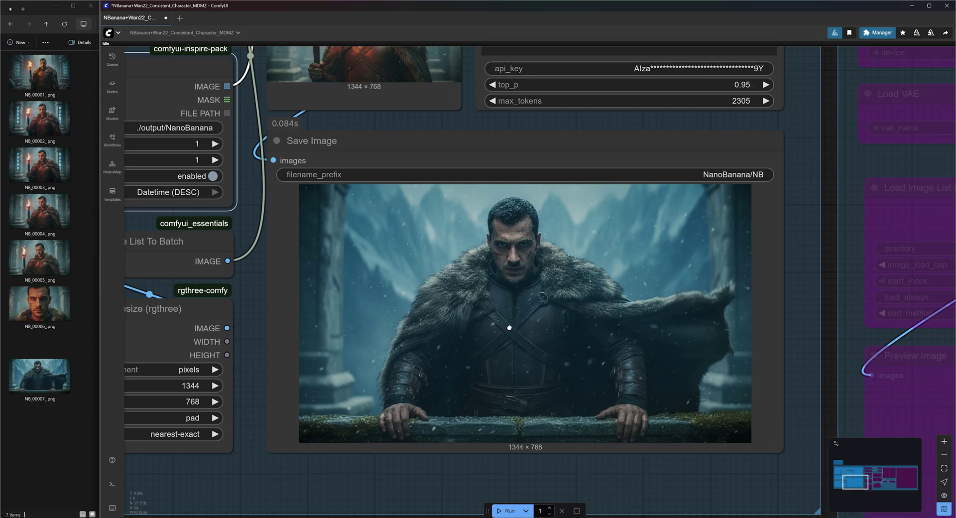
scroll(507, 327, up, 4)
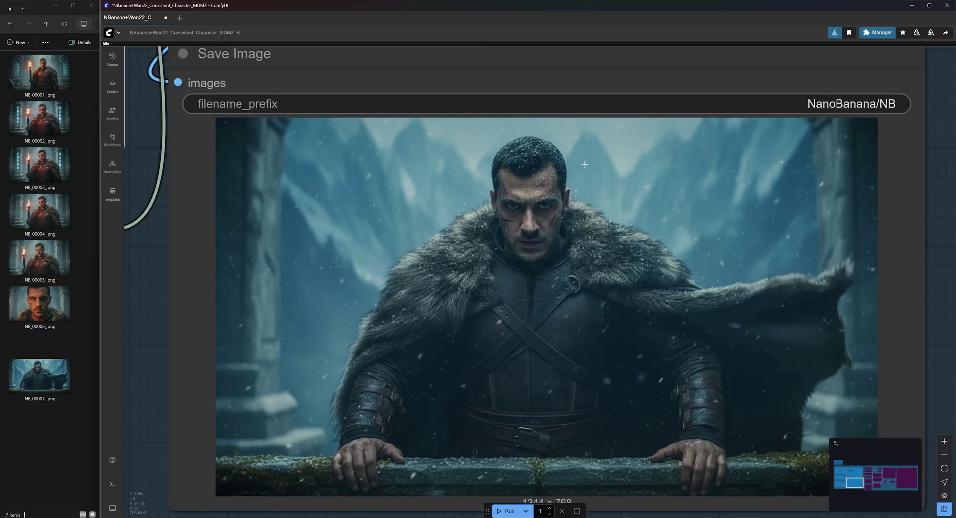
drag(584, 165, 553, 189)
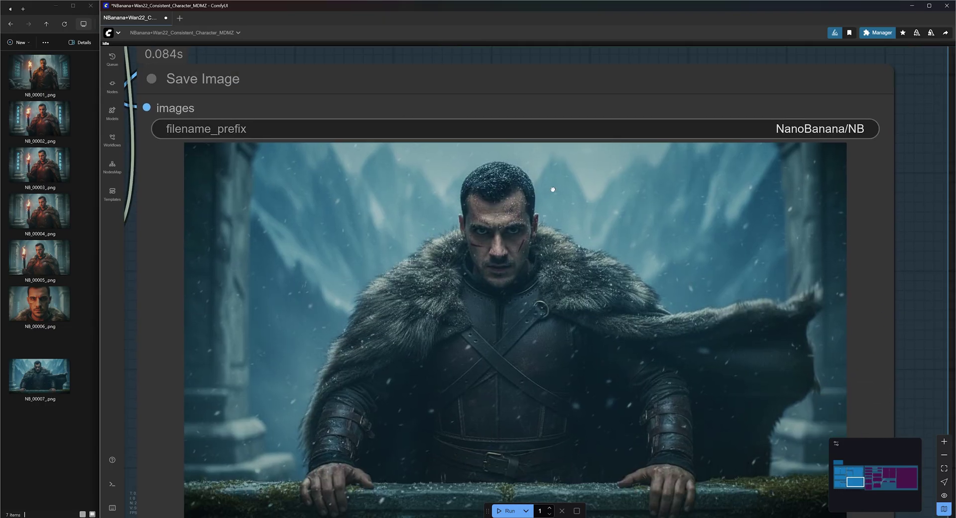
scroll(522, 228, up, 4)
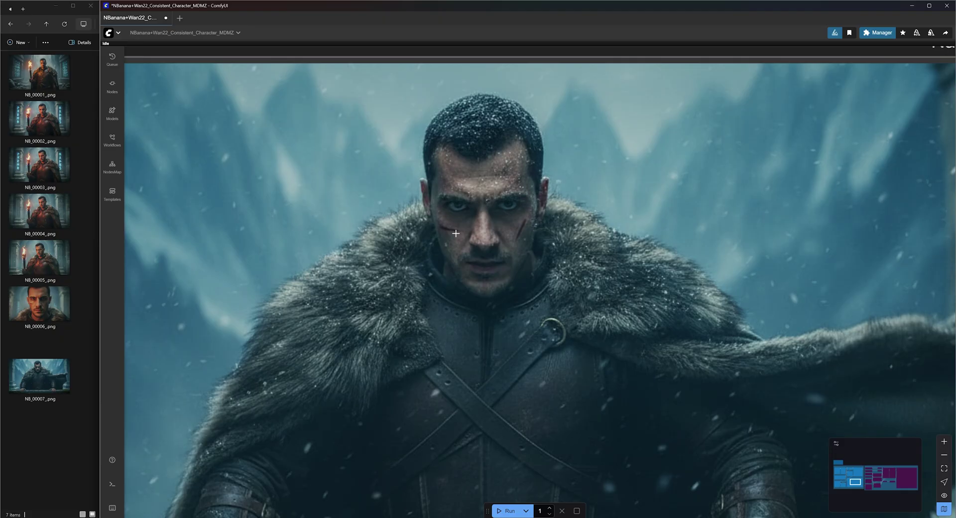
scroll(456, 230, down, 3)
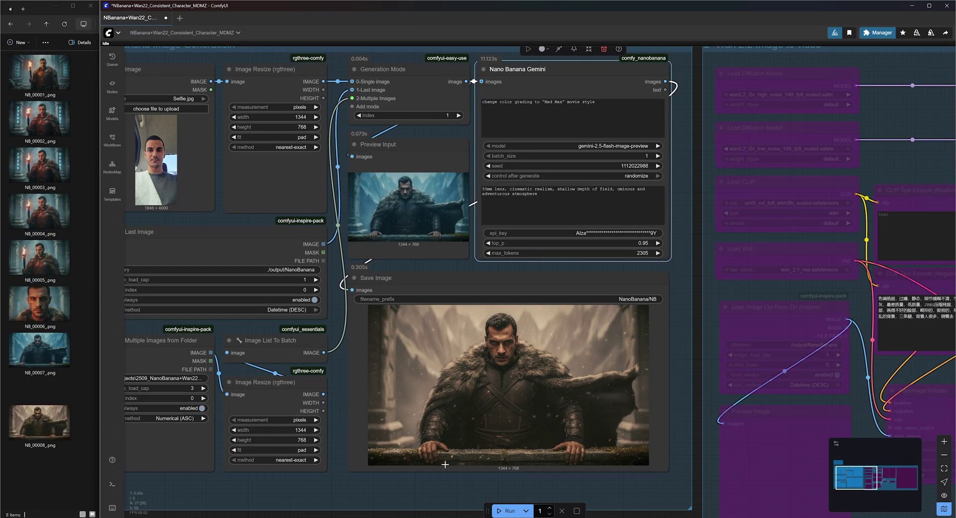
Swap the colour-grading prompt from Mad Max to The Revenant, then delete outputs NB_00008 and NB_00009
scroll(446, 467, up, 3)
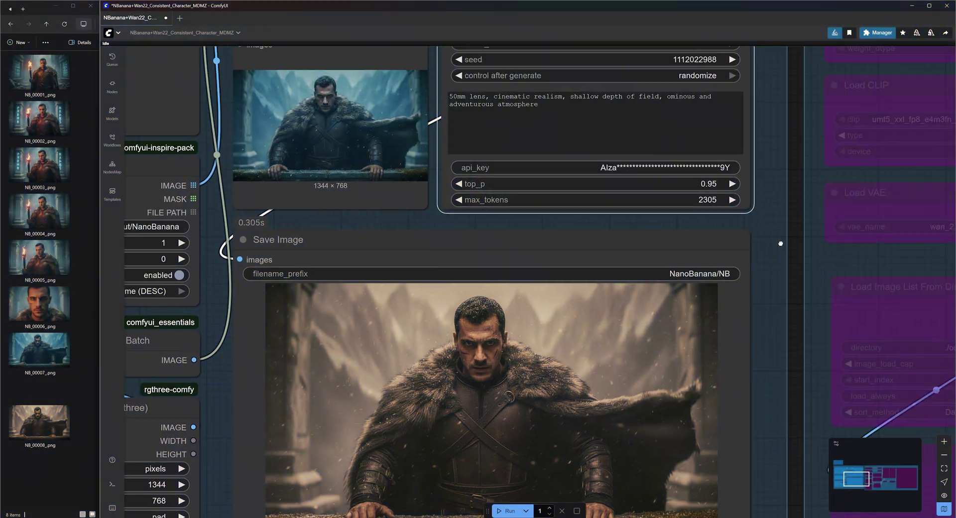
scroll(537, 200, up, 3)
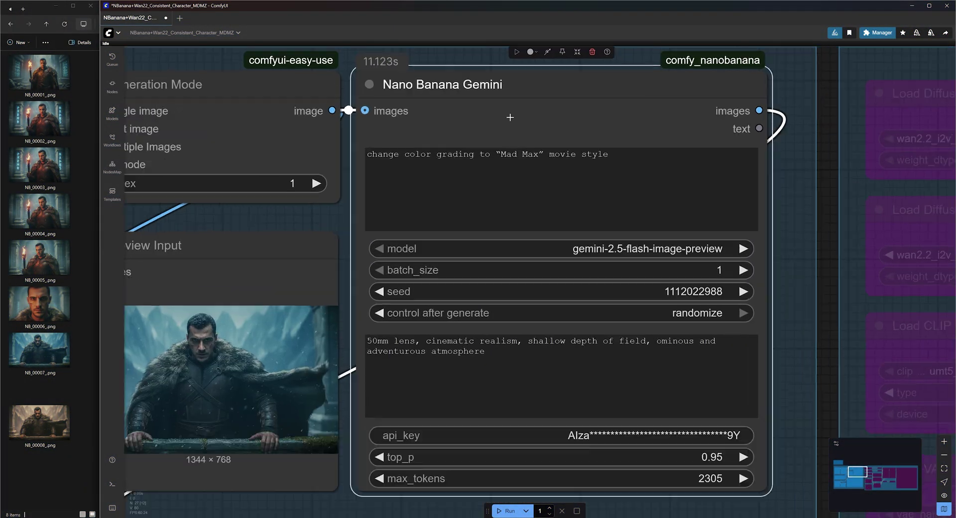
drag(507, 158, 542, 158)
text(the new)
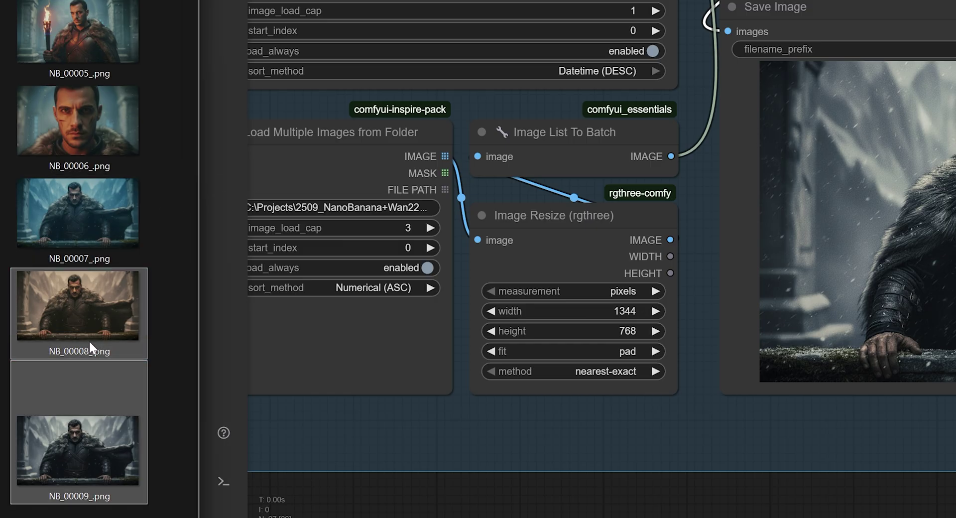
key(Delete)
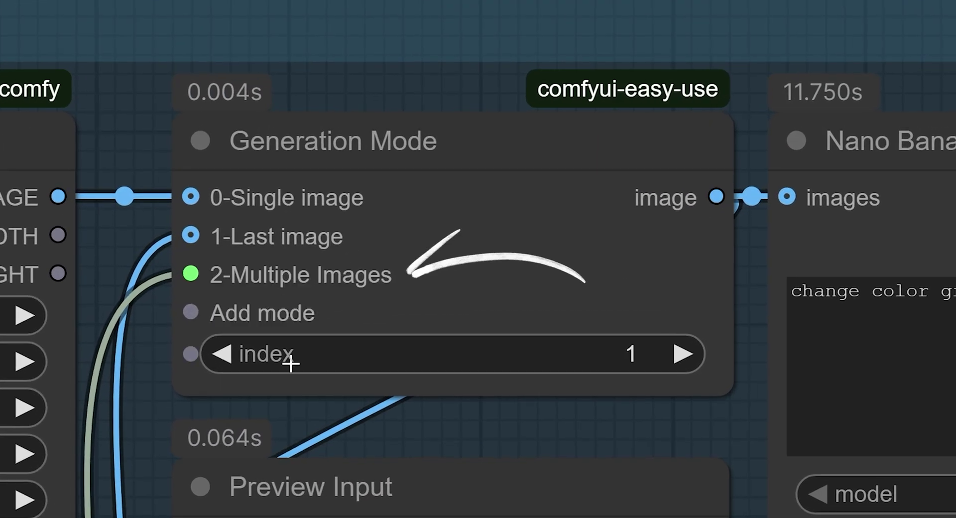
Switch the Generation Mode to index 2 for multiple-image input
click(687, 355)
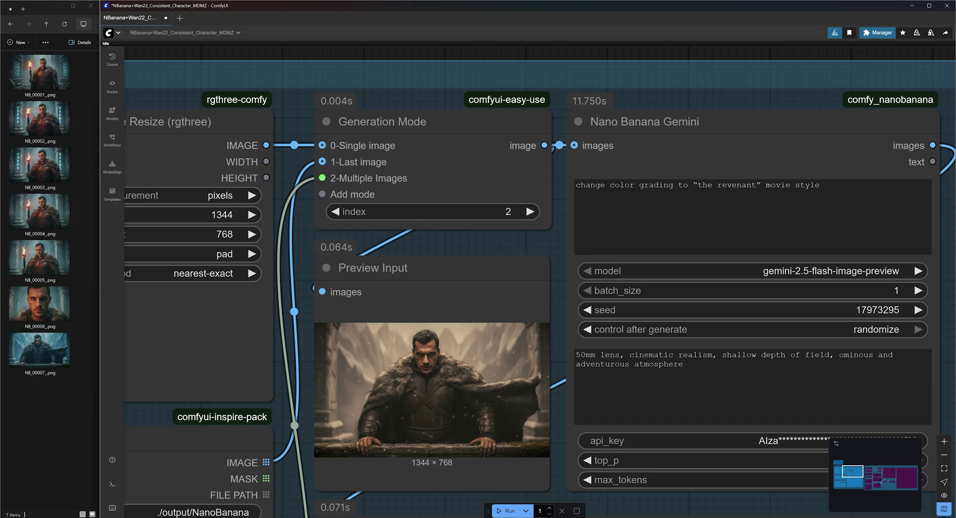
scroll(592, 259, down, 5)
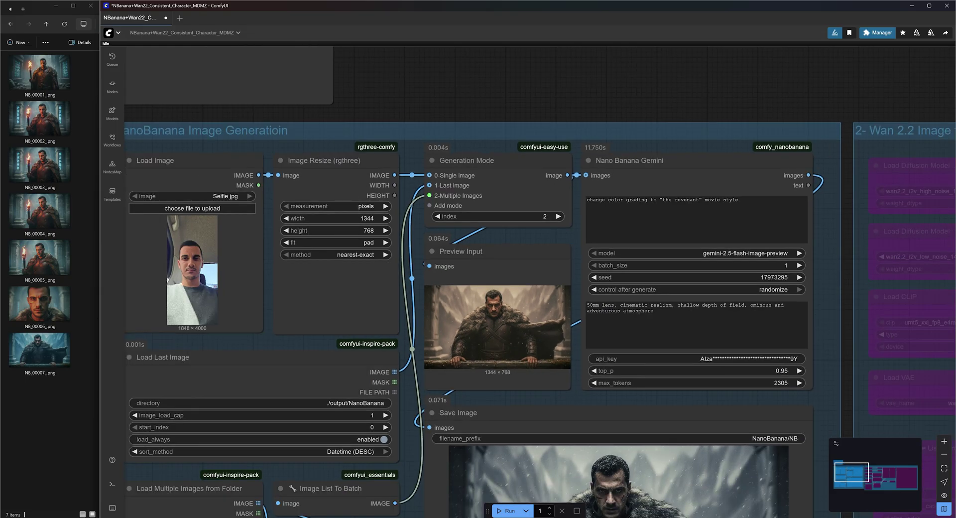
scroll(325, 341, up, 3)
scroll(255, 278, up, 3)
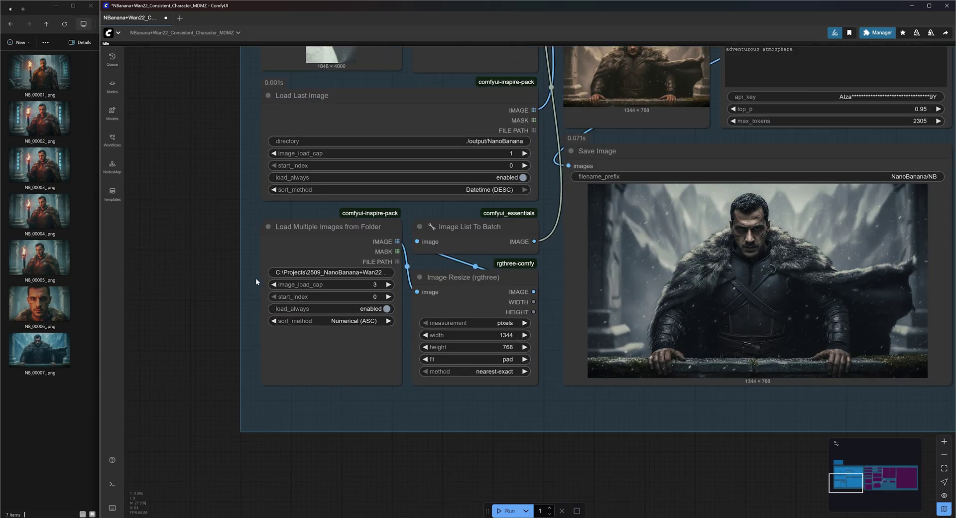
Confirm the Load Multiple Images inputs folder path and copy Selfie.jpg plus a second image into it
click(319, 231)
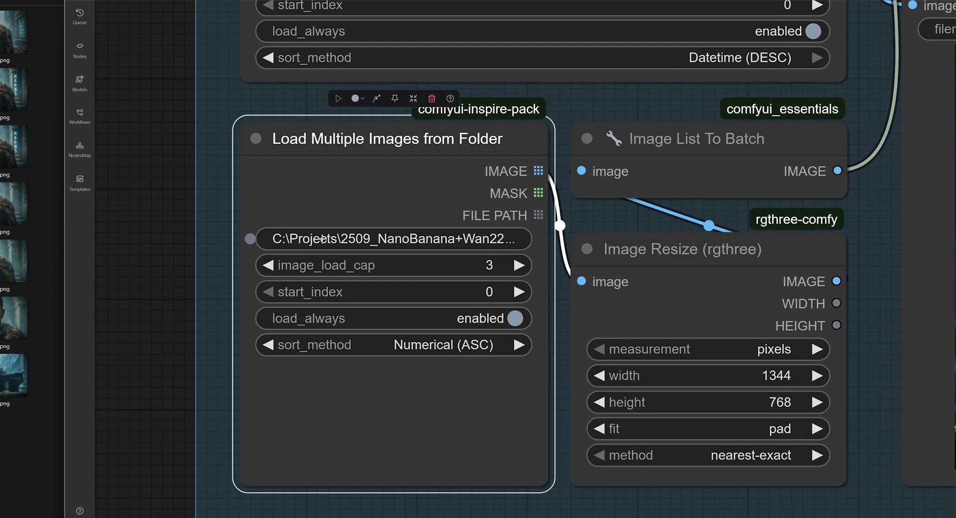
click(373, 239)
drag(418, 190, 503, 190)
click(486, 190)
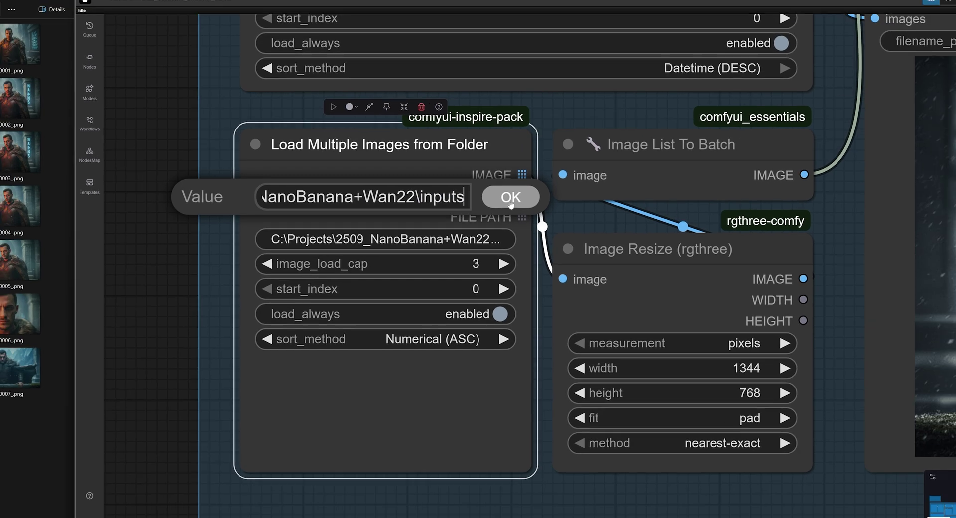
click(558, 189)
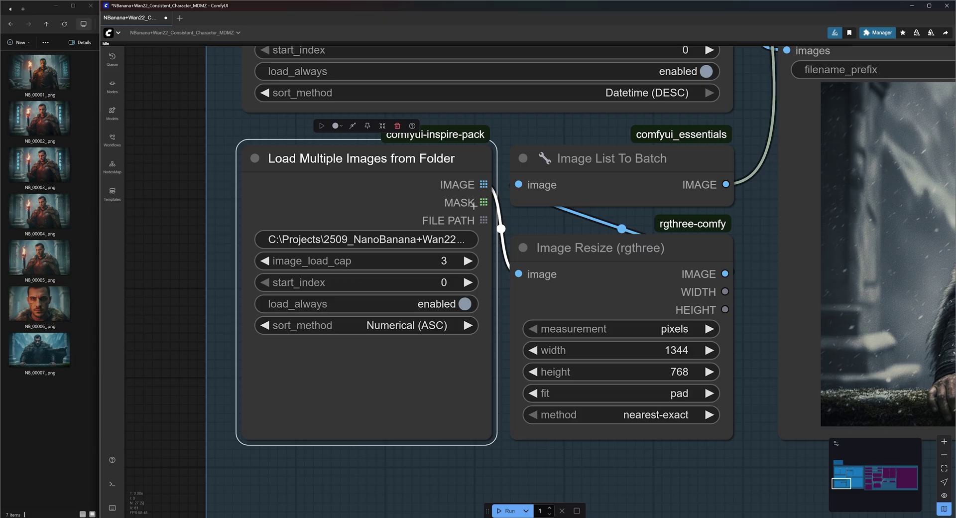
drag(0, 234, 431, 256)
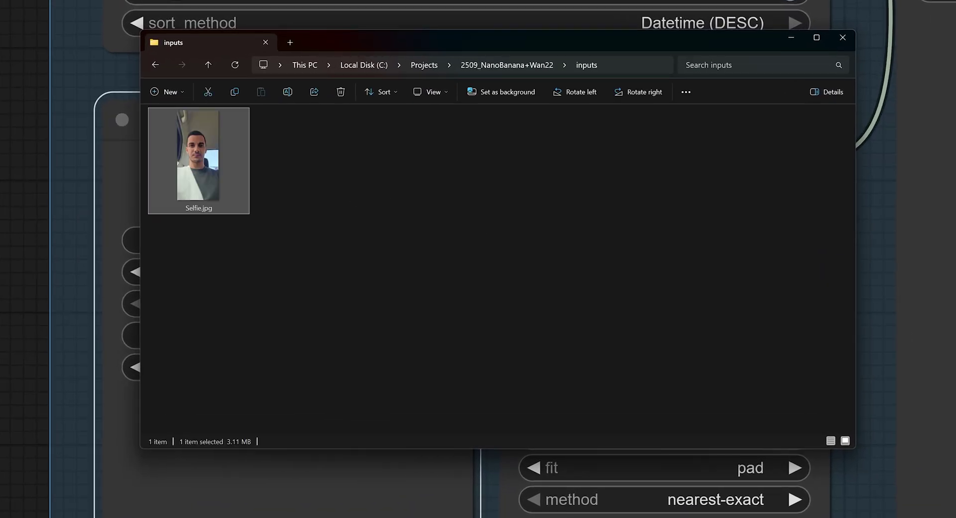
drag(459, 517, 463, 277)
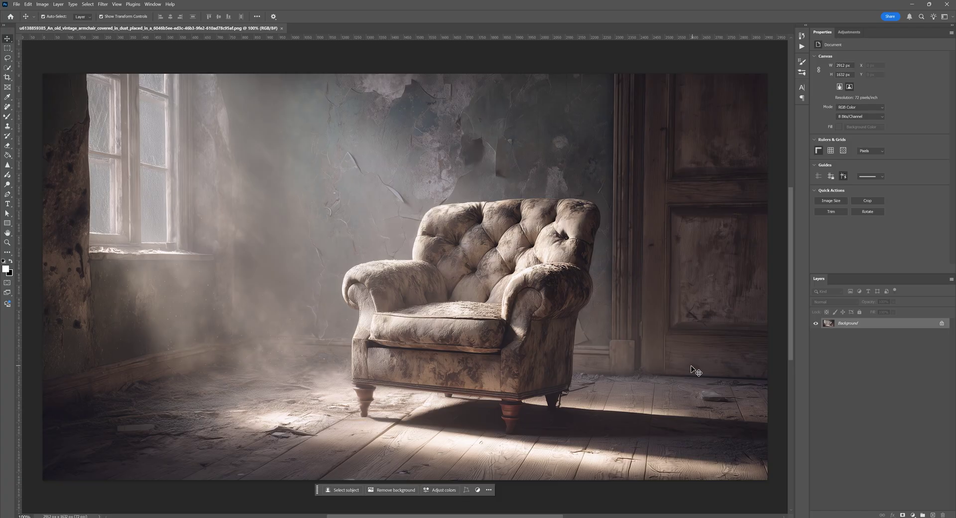
Unlock the background layer and resize the armchair image's canvas to 1344 × 768 pixels
scroll(527, 310, down, 2)
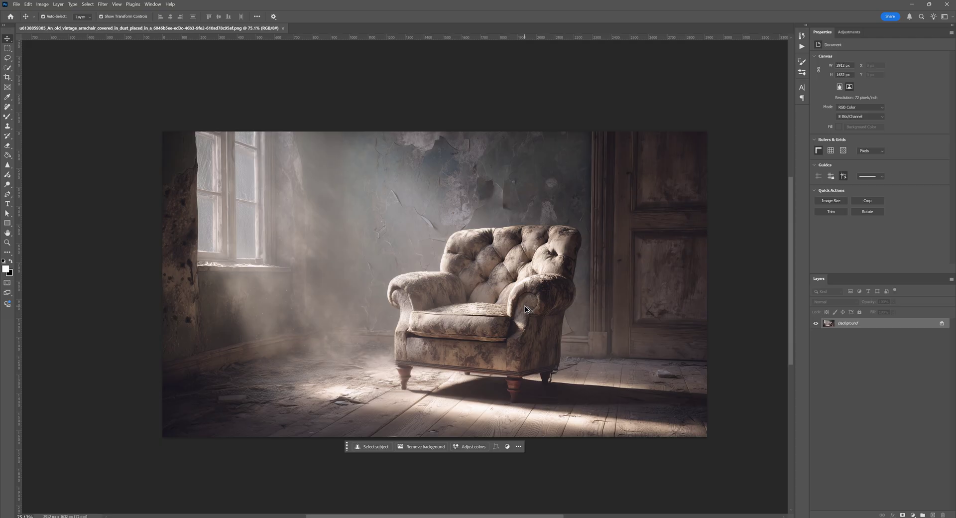
click(942, 323)
click(43, 4)
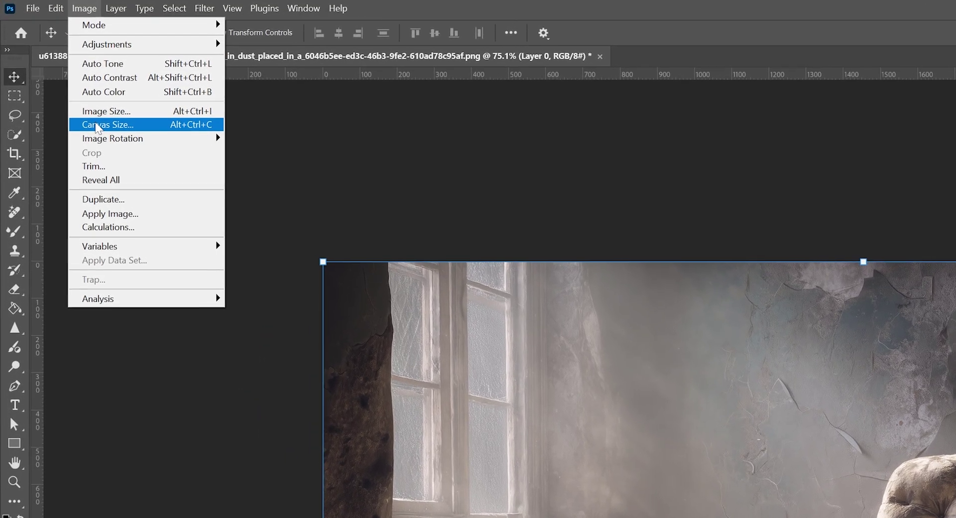
click(82, 108)
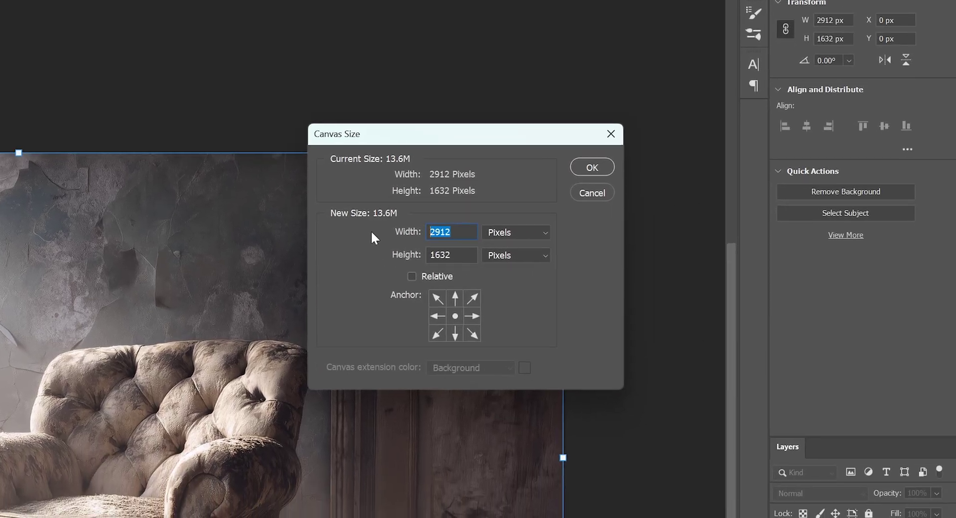
text(1344)
key(Tab)
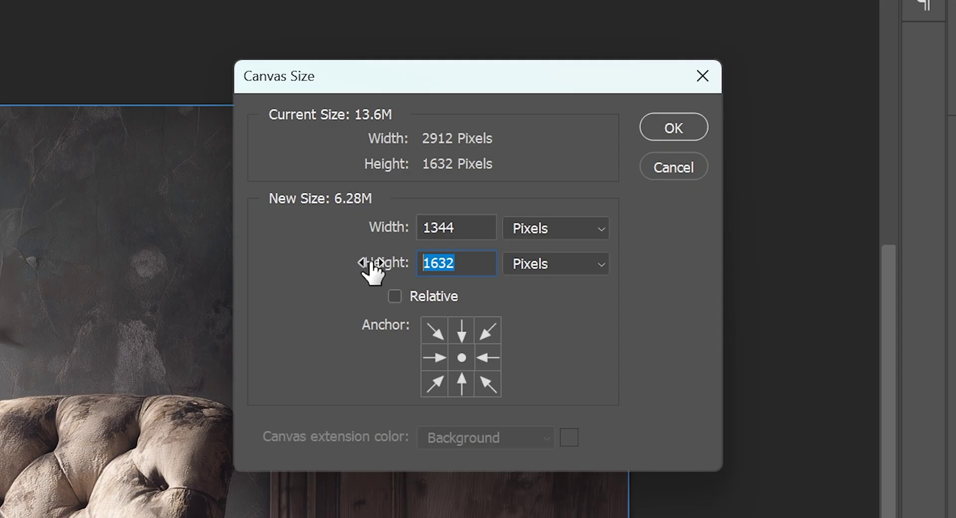
text(768)
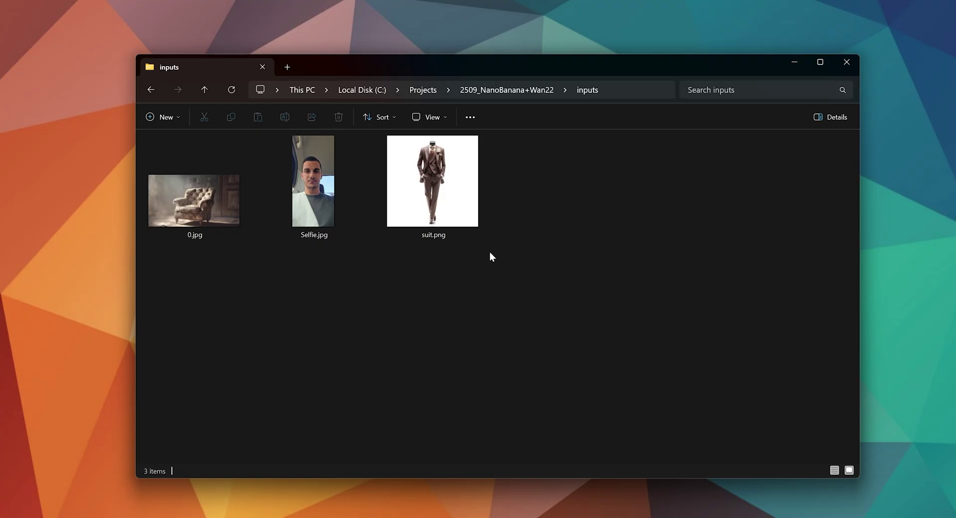
click(190, 196)
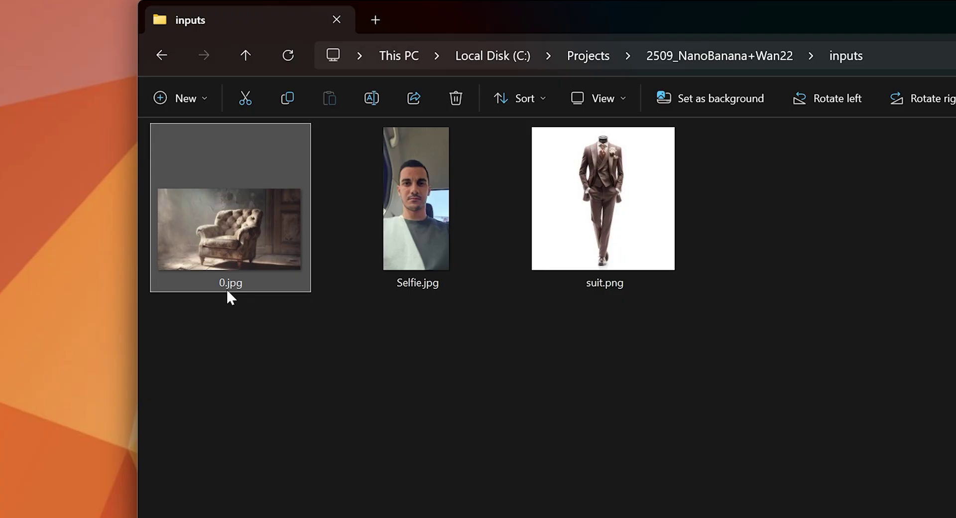
Confirm 0.jpg is 1344 × 768, then edit the folder loader's image_load_cap in ComfyUI
mouse_move(239, 288)
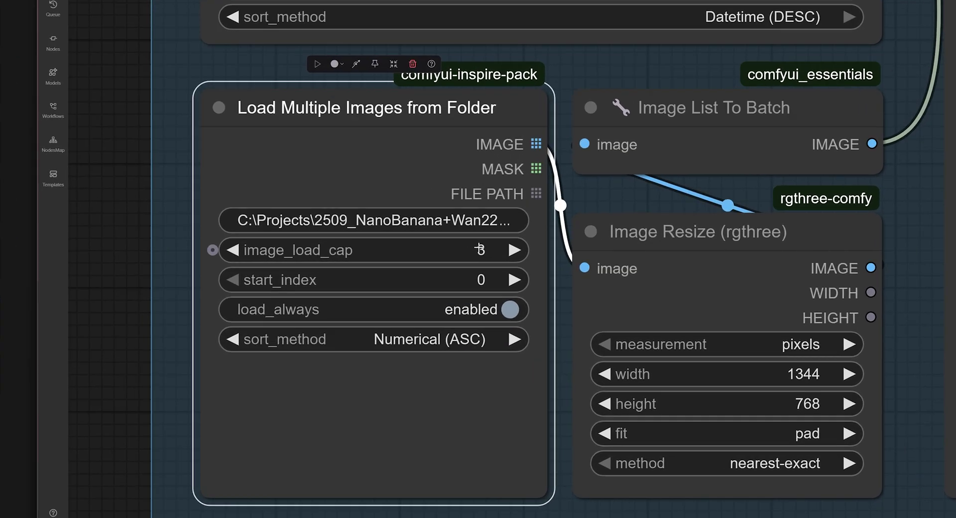
click(384, 250)
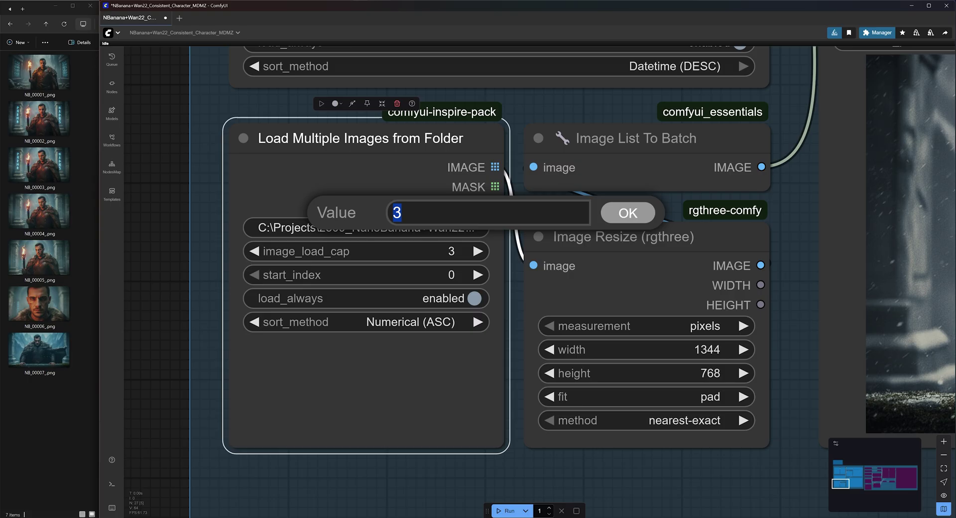
Keep the image count at 3 and check the resize width and height, leaving height at 768
key(Return)
scroll(794, 362, up, 4)
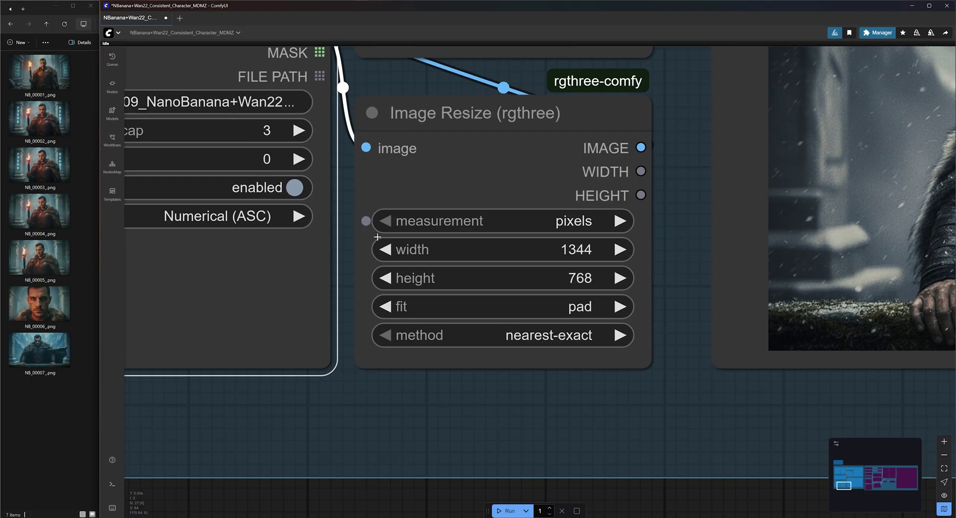
click(602, 256)
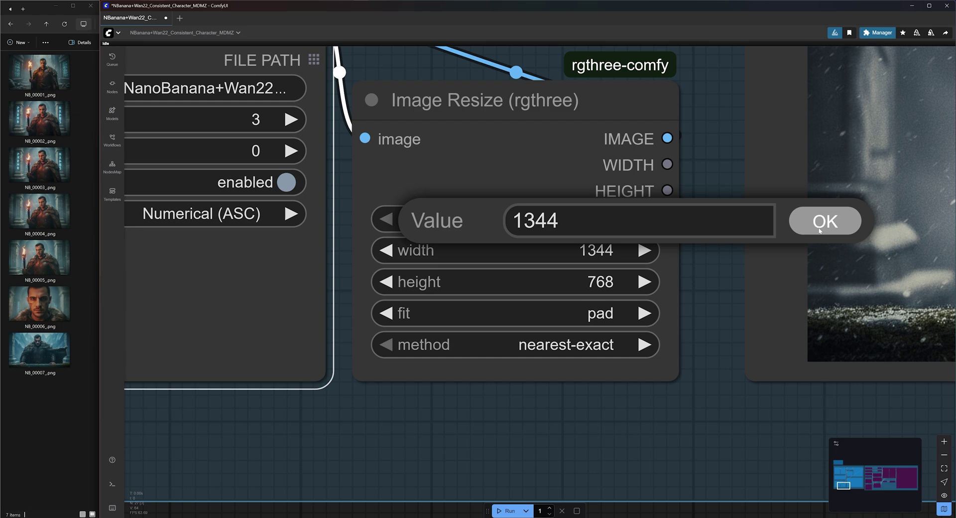
click(618, 281)
click(835, 249)
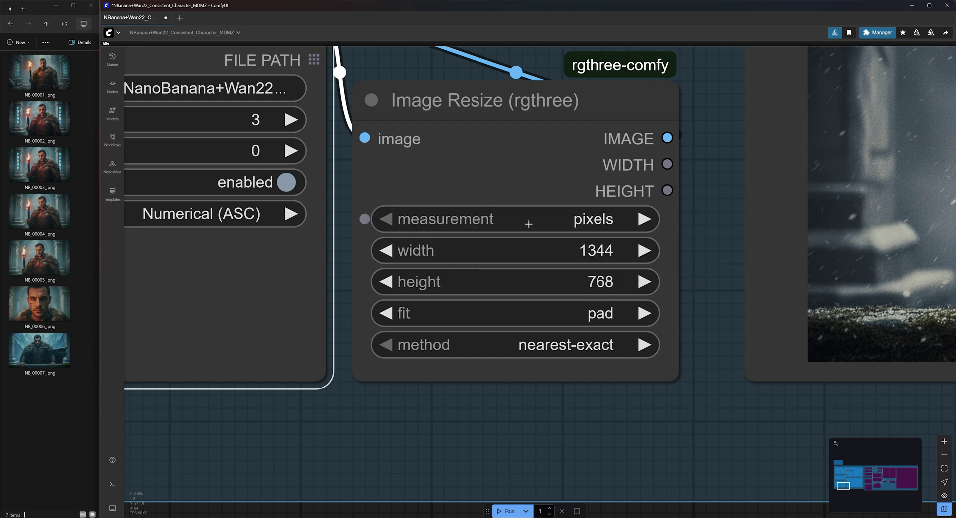
scroll(527, 220, down, 5)
scroll(527, 219, up, 3)
scroll(548, 200, down, 3)
scroll(548, 199, up, 4)
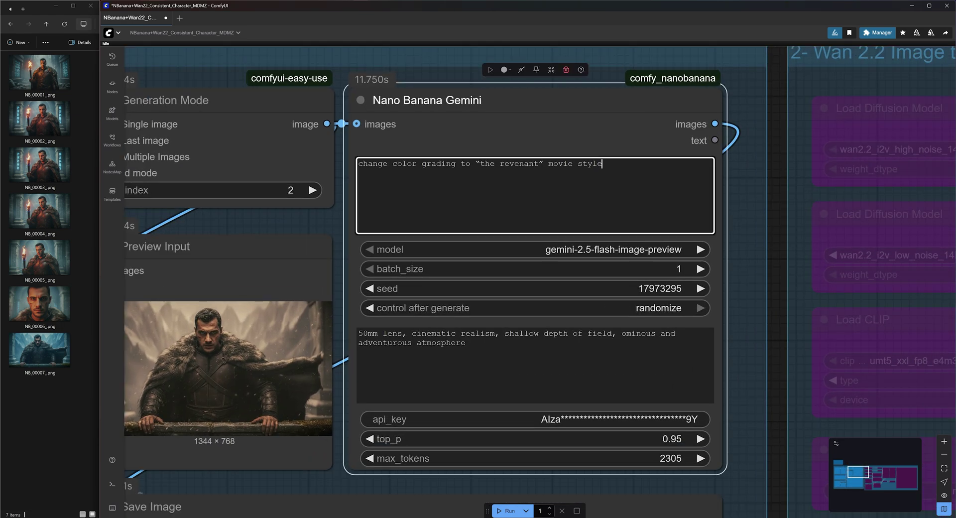
Paste the armchair and serval cat scene prompt over the old one, cutting out its trailing style keywords
drag(603, 163, 446, 164)
text(Man sitting in an armchair, petting a serval cat on his lap, legs crossed, wearing a suit, Cinematic atmosphere, dramatic lighting, elegant and refined aesthetic. realistic, cohesive image, color match, movie aesthetic)
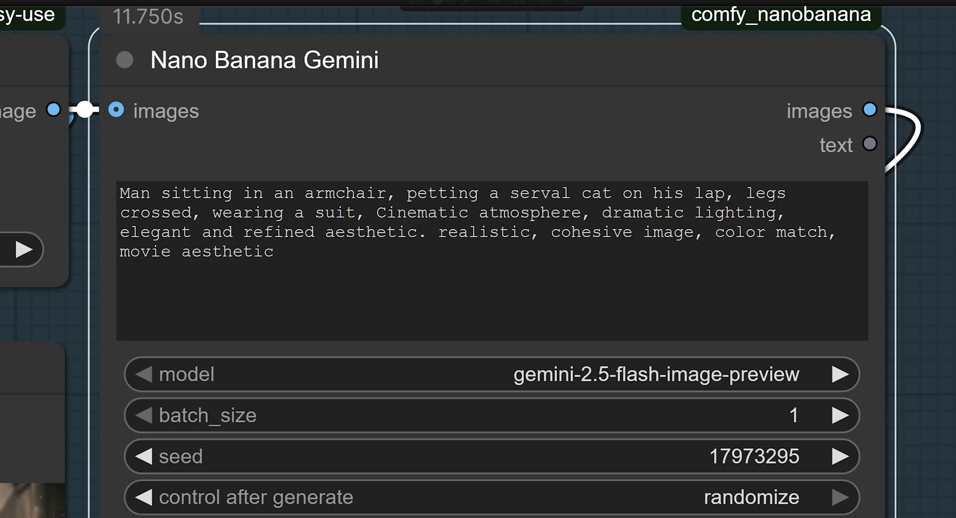
drag(120, 193, 315, 193)
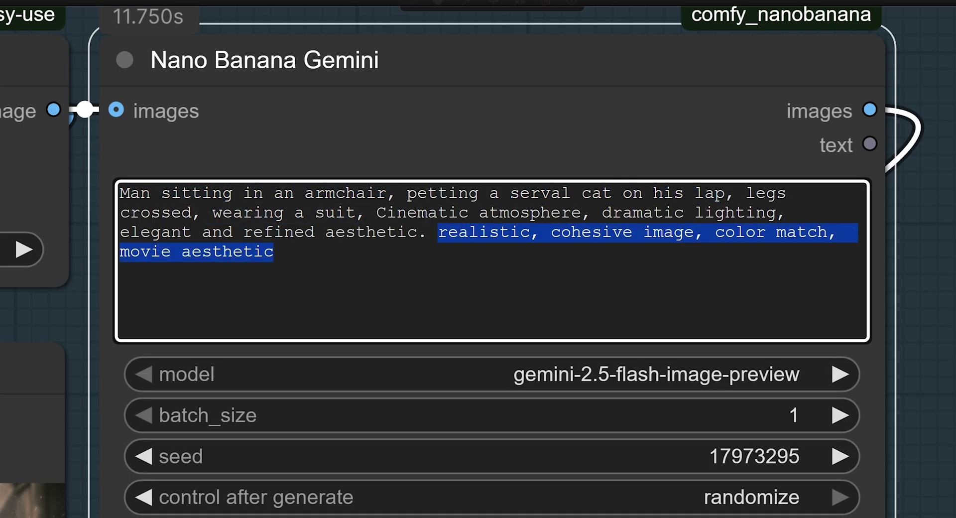
key(ctrl+x)
Put the style keywords into the system prompt and generate the armchair image
click(349, 378)
key(ctrl+v)
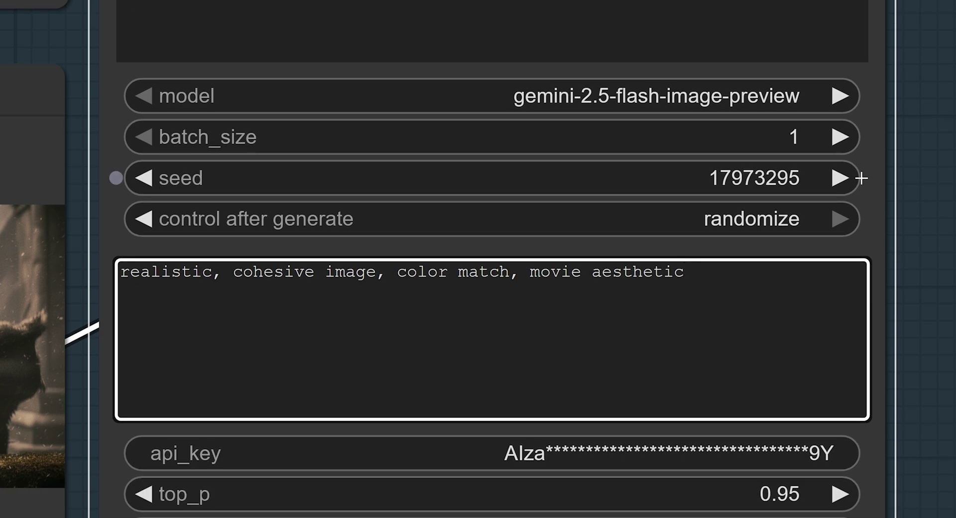
click(928, 157)
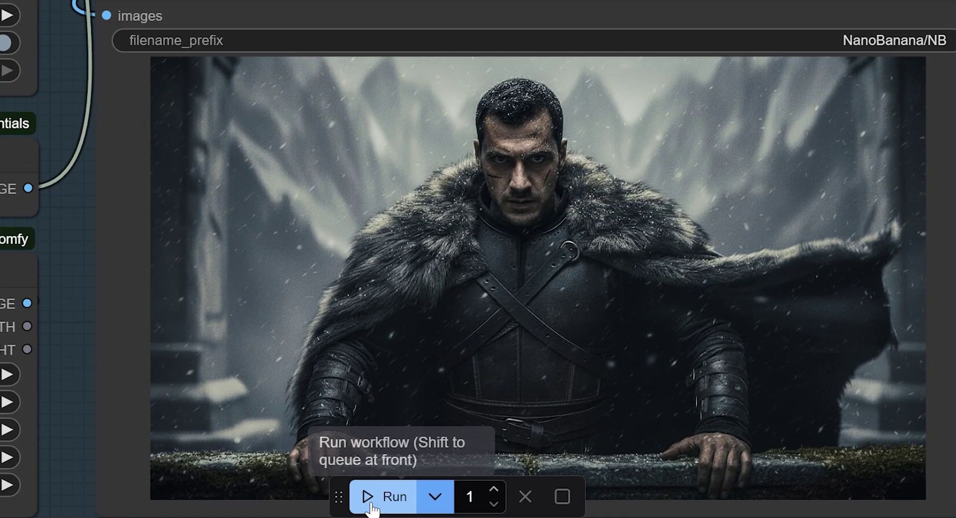
click(372, 498)
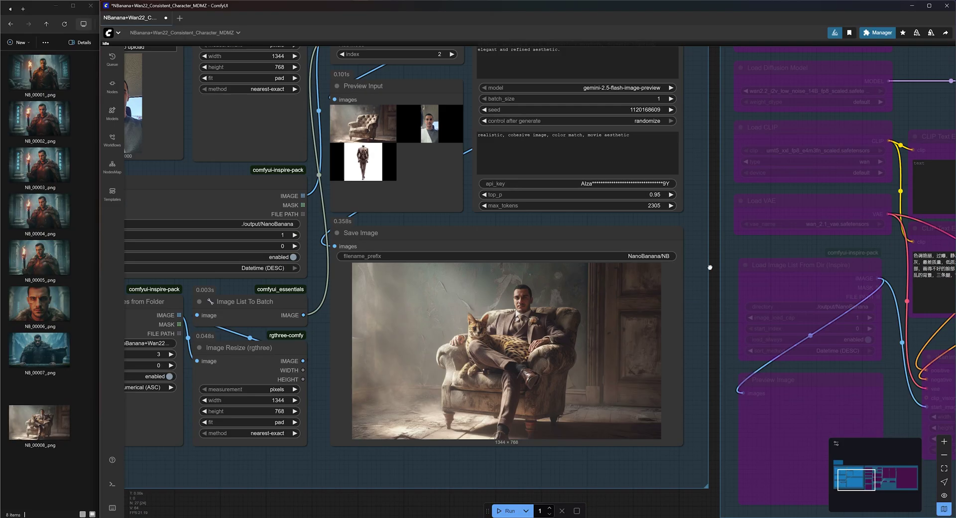
scroll(504, 332, up, 5)
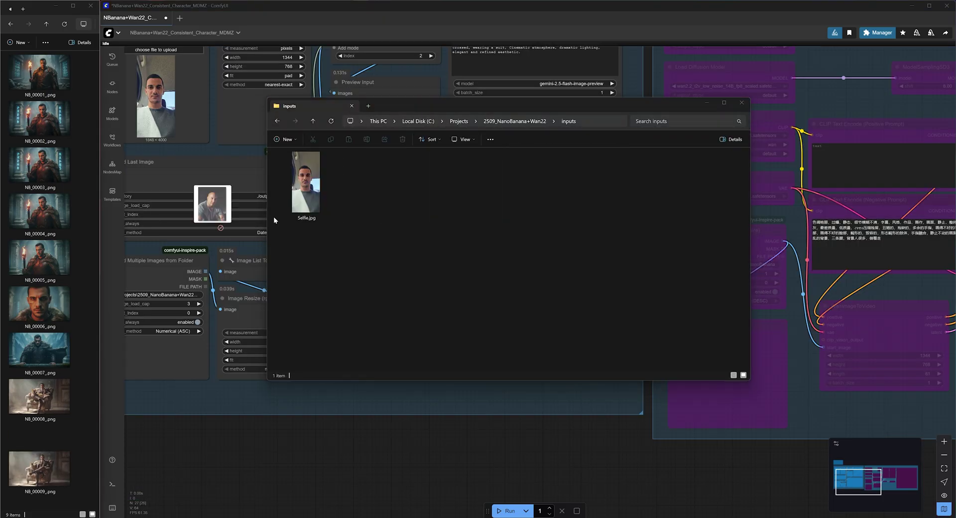
Add the second man's portrait to the inputs folder alongside Selfie.jpg
drag(214, 216, 400, 217)
click(311, 187)
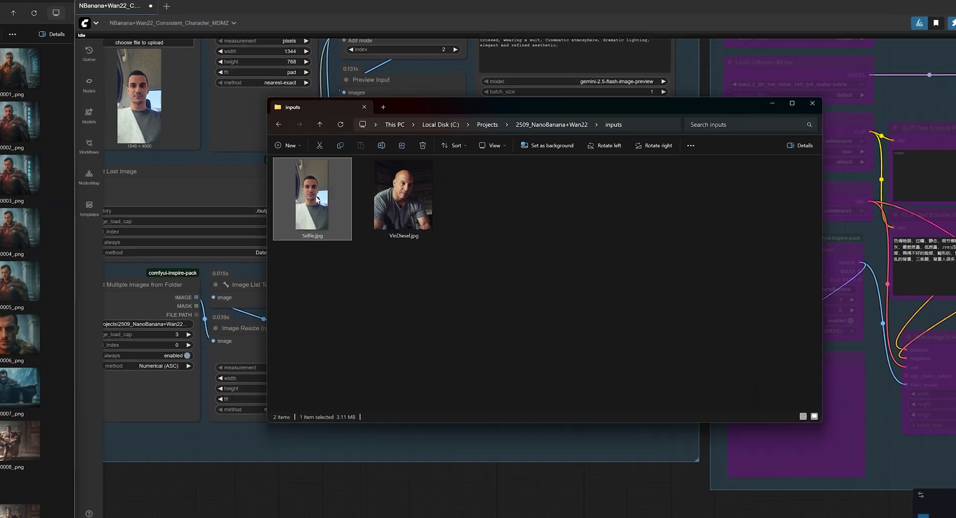
click(403, 199)
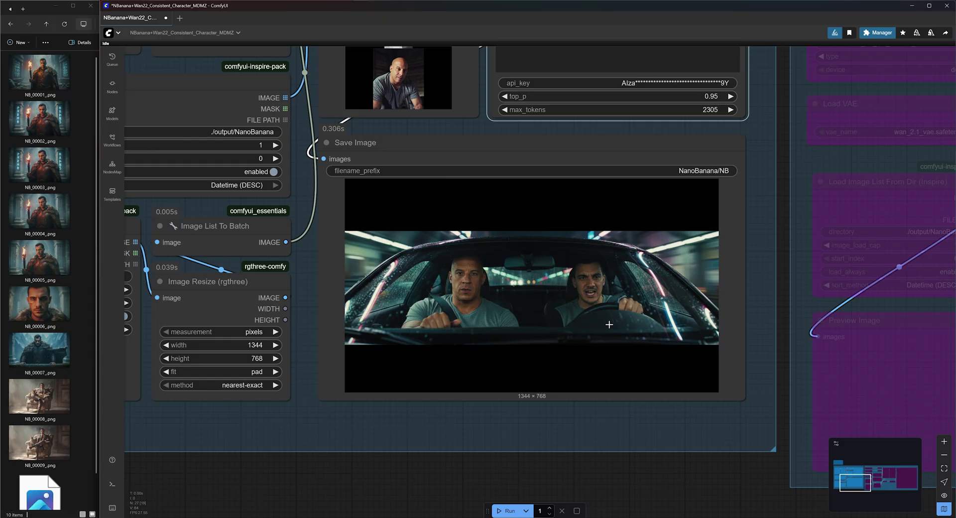
Generate a new 1344 × 768 image of both men in a car and inspect the Save Image output
scroll(588, 312, up, 4)
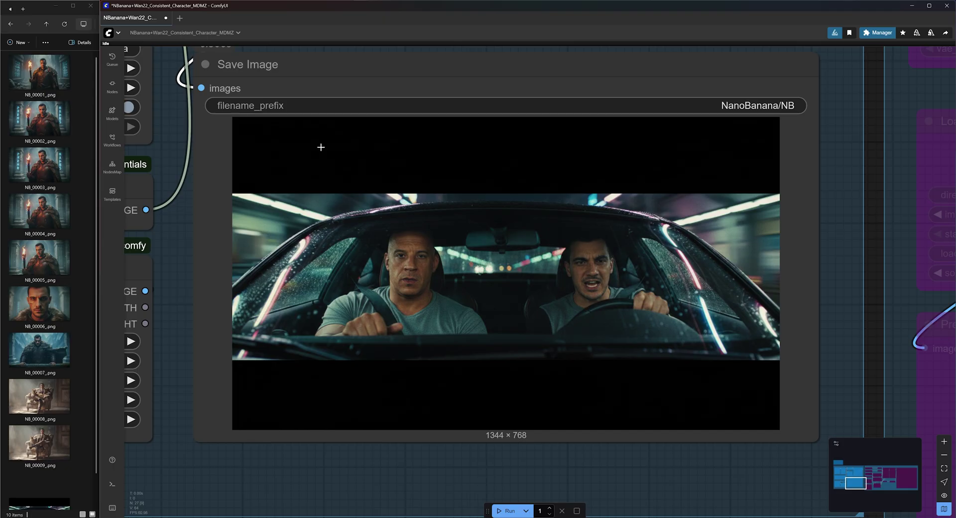
scroll(369, 299, up, 4)
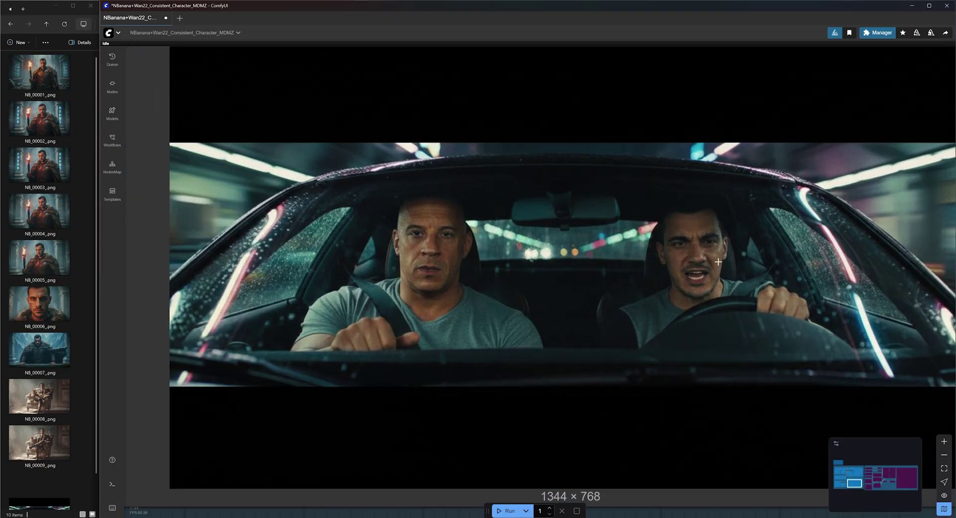
drag(718, 261, 592, 267)
scroll(386, 318, down, 4)
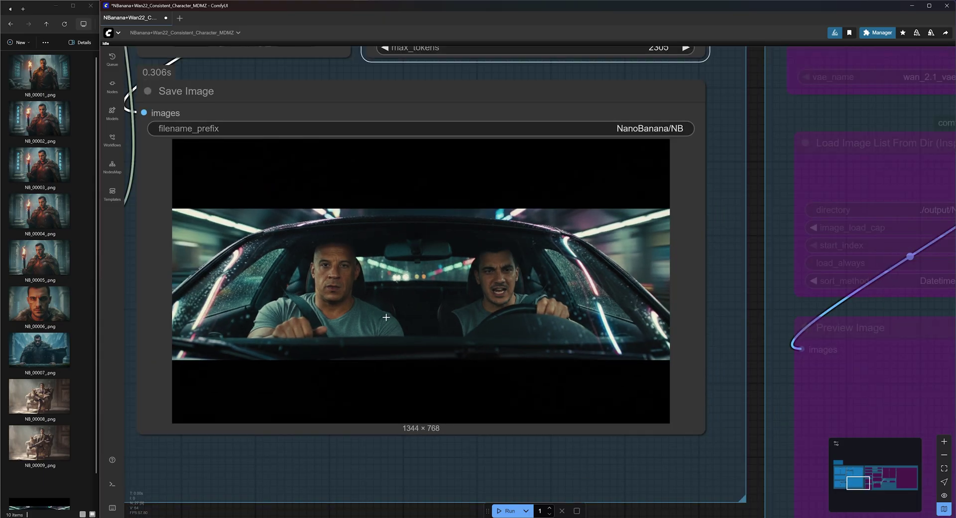
click(507, 511)
scroll(442, 337, down, 5)
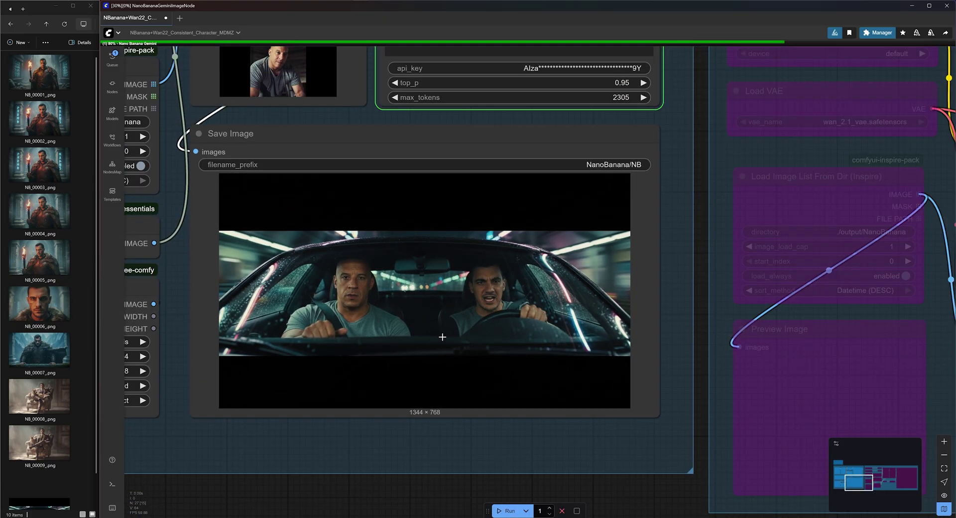
scroll(498, 304, up, 7)
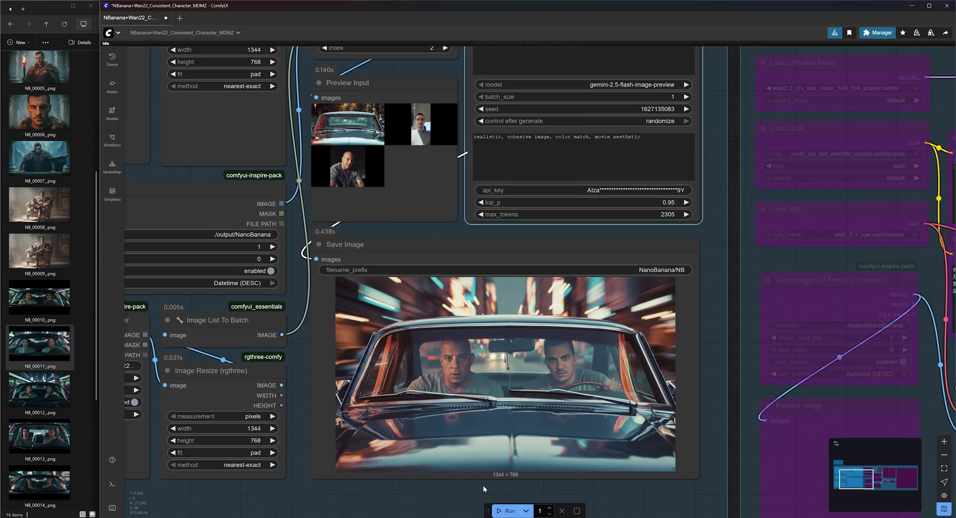
scroll(483, 485, up, 3)
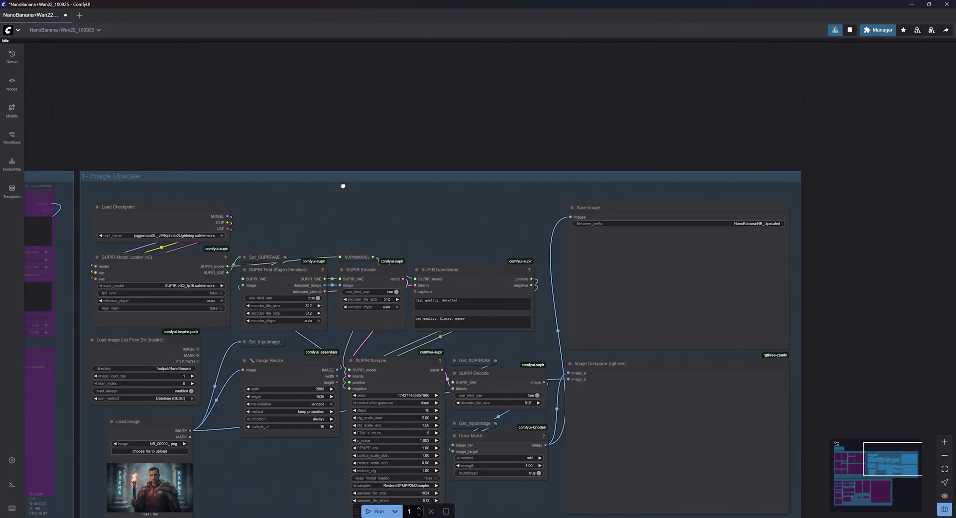
Pan the upscale workflow canvas over to the SUPIR Model Loader and zoom in
drag(341, 186, 414, 118)
scroll(175, 193, up, 5)
scroll(174, 202, up, 1)
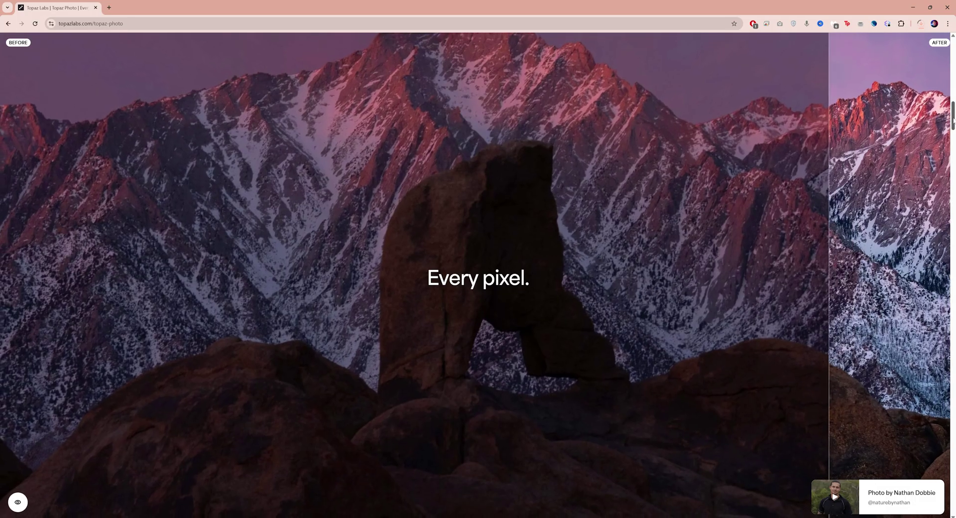
Scroll the Topaz Photo page past the before/after comparisons down to the pricing plans
drag(953, 121, 953, 161)
scroll(521, 195, down, 10)
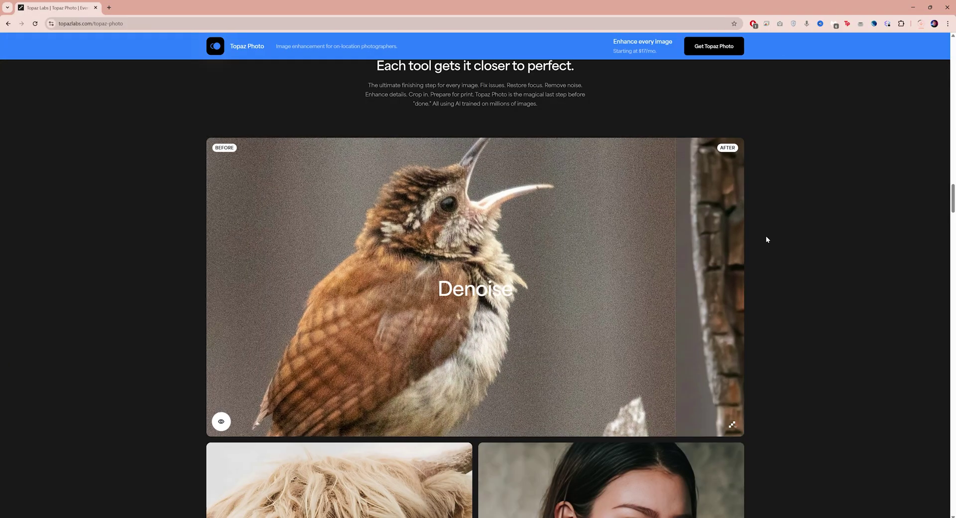
scroll(766, 239, down, 5)
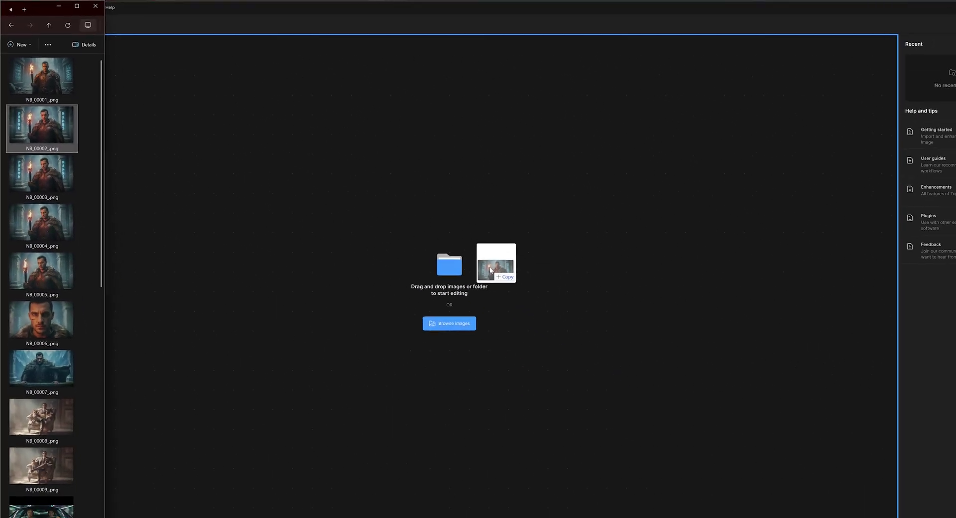
Load NB_00002 into Topaz Photo AI, disable face recovery, and drop upscale Minor Denoise to 1
drag(490, 268, 465, 253)
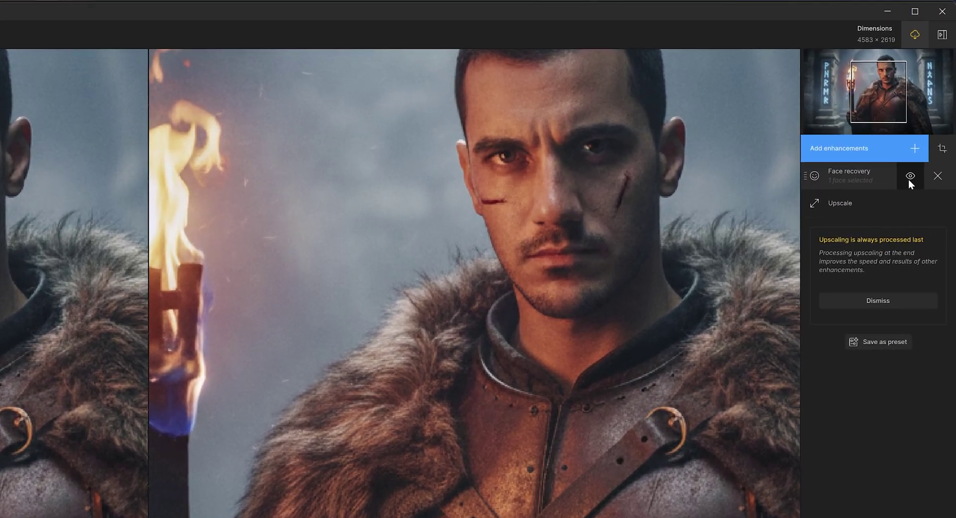
click(909, 178)
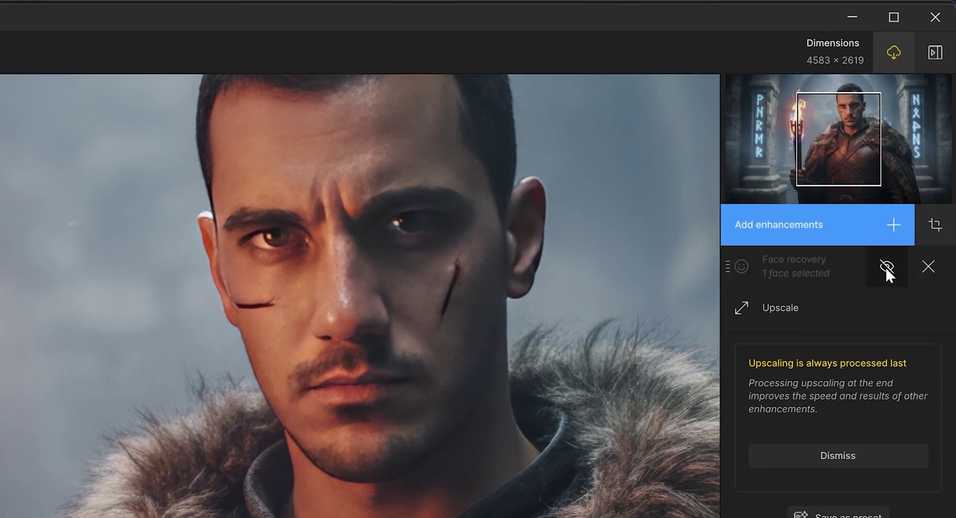
click(820, 313)
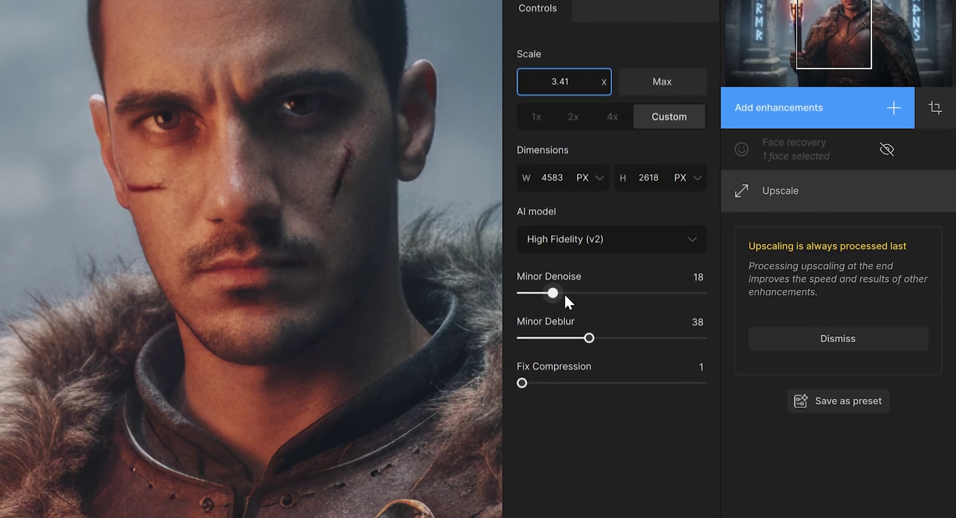
drag(564, 292, 506, 292)
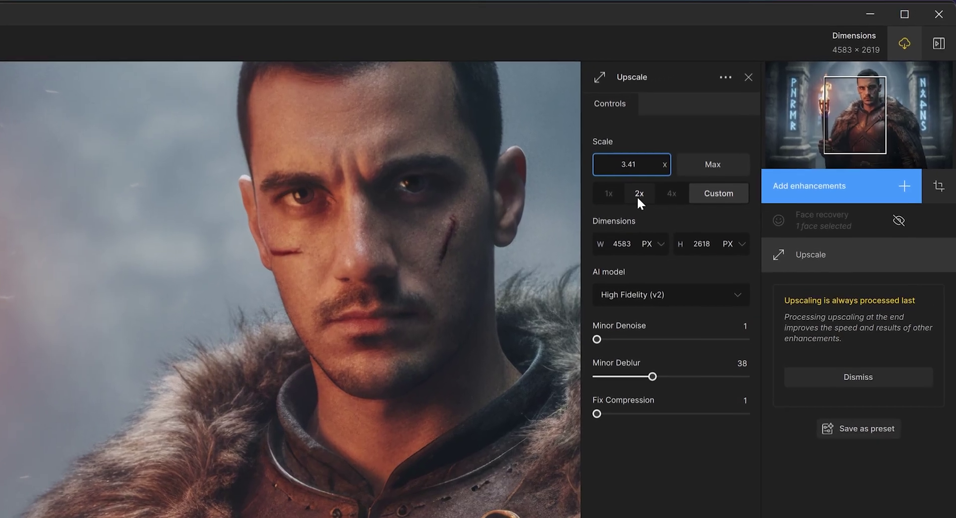
Set the upscale to 2x and compare Original and Enhanced close up on the ear and fur
click(639, 193)
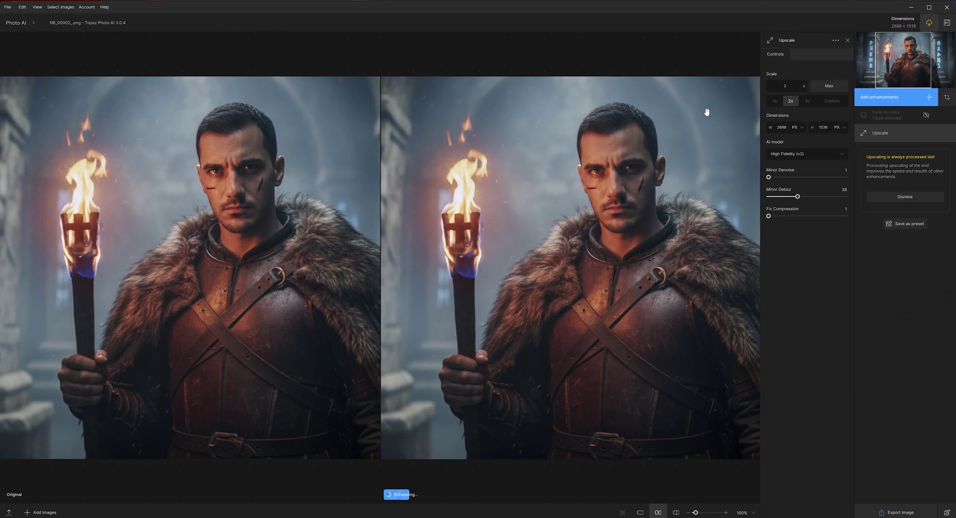
scroll(594, 219, up, 6)
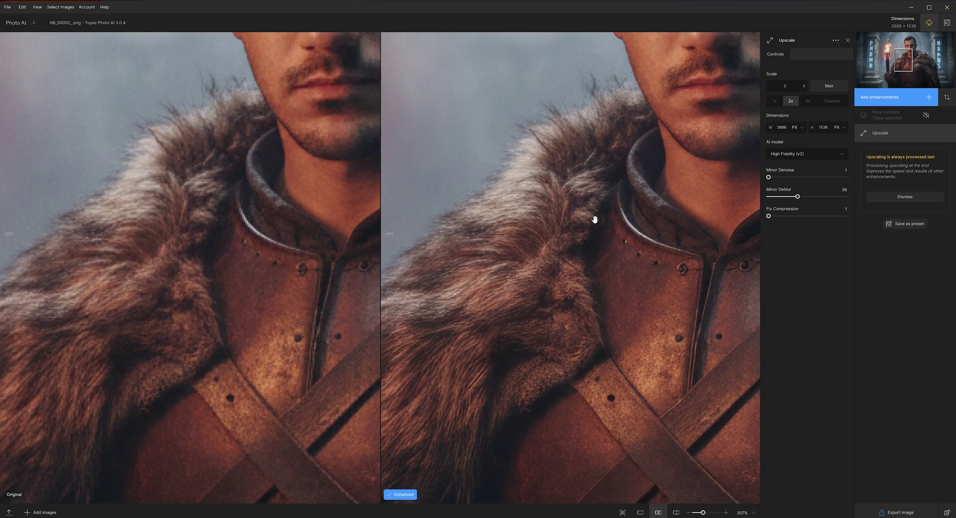
scroll(595, 219, up, 3)
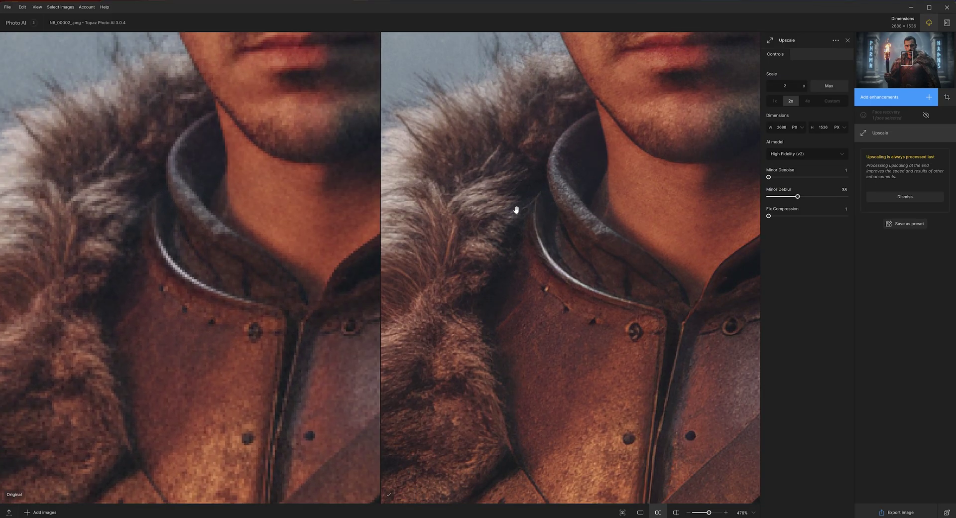
scroll(512, 214, down, 8)
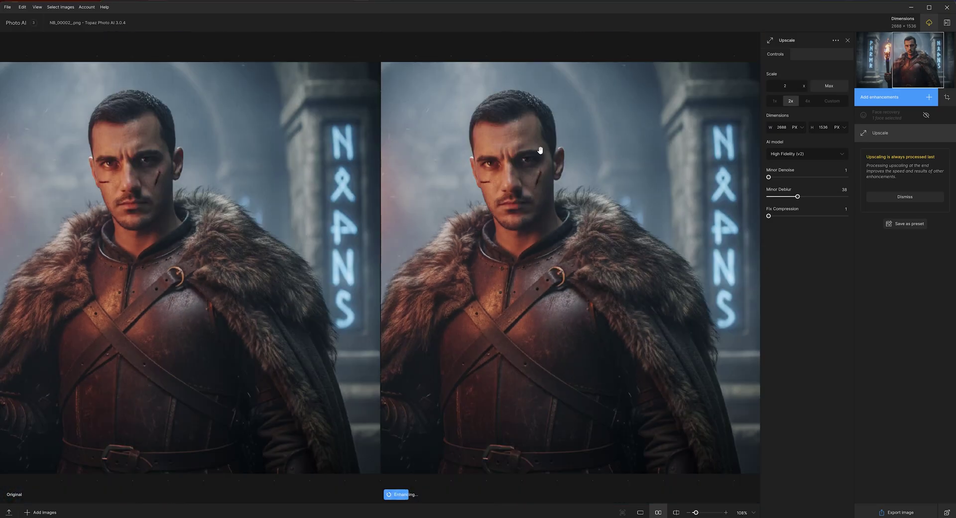
scroll(582, 130, up, 3)
drag(582, 130, 455, 303)
scroll(442, 188, up, 4)
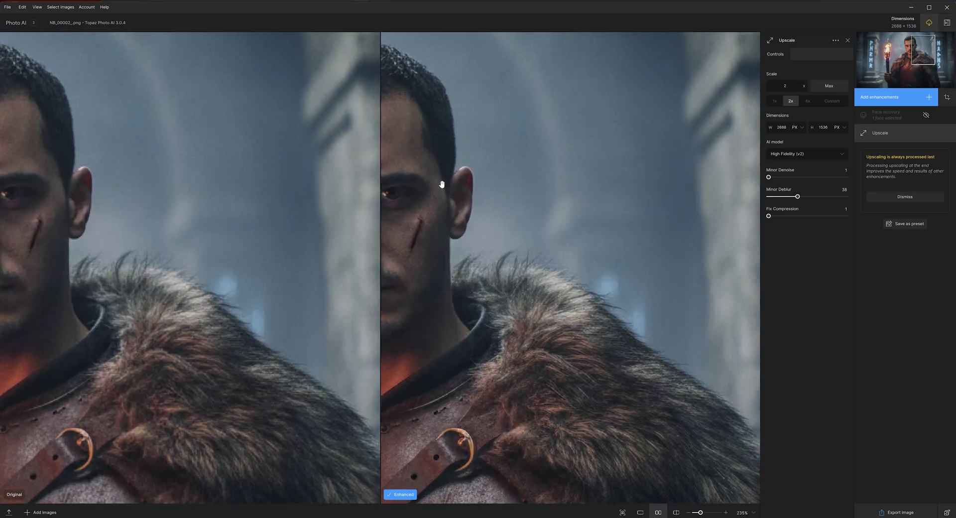
drag(442, 201, 621, 294)
scroll(622, 294, down, 3)
scroll(597, 243, up, 4)
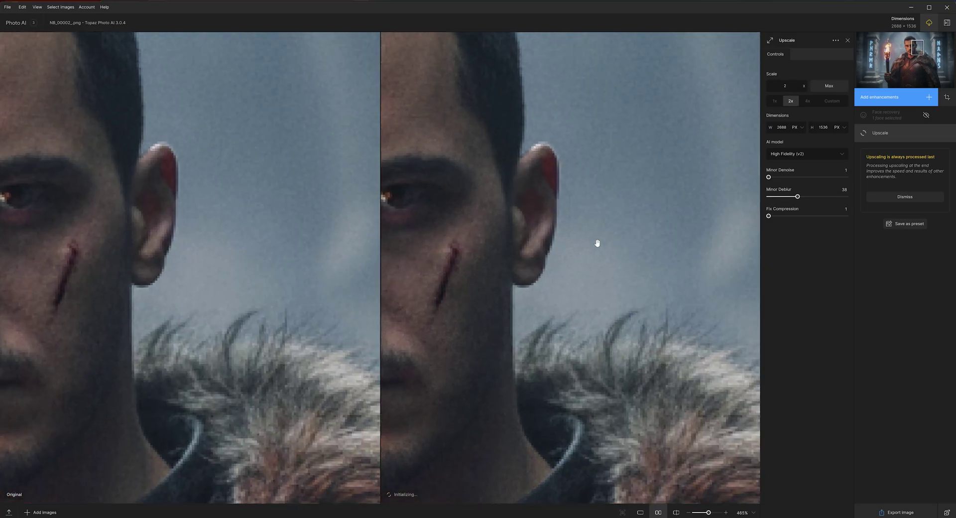
scroll(564, 215, down, 5)
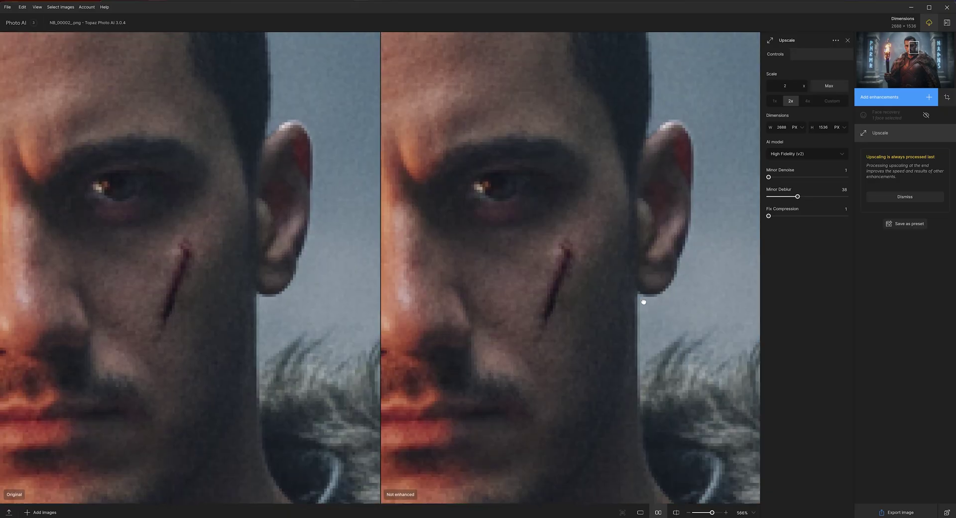
Compare the torch and runes, then export the 2x result as NB_00002_-topaz-enhance-2x.jpeg
drag(641, 298, 690, 256)
scroll(618, 182, up, 2)
scroll(617, 182, up, 2)
drag(557, 241, 519, 251)
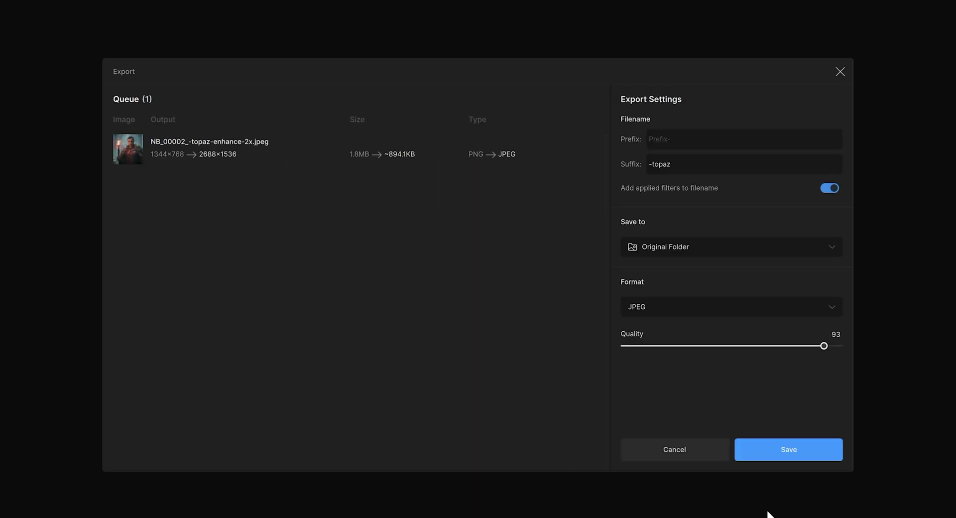
click(812, 456)
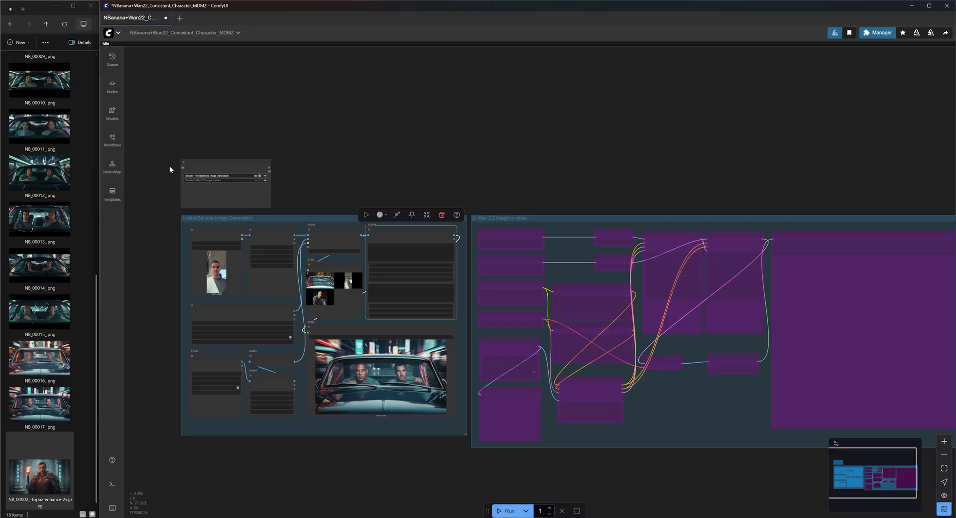
scroll(170, 182, up, 7)
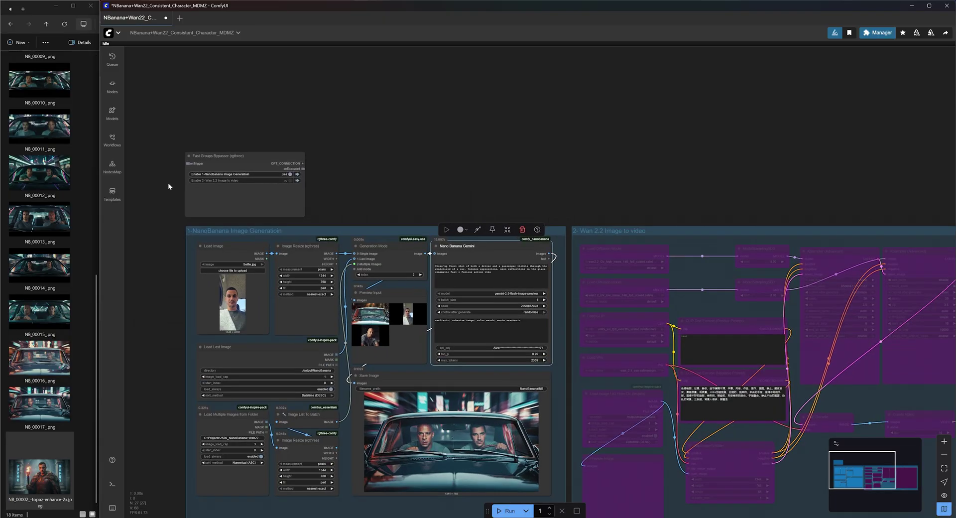
scroll(169, 182, up, 5)
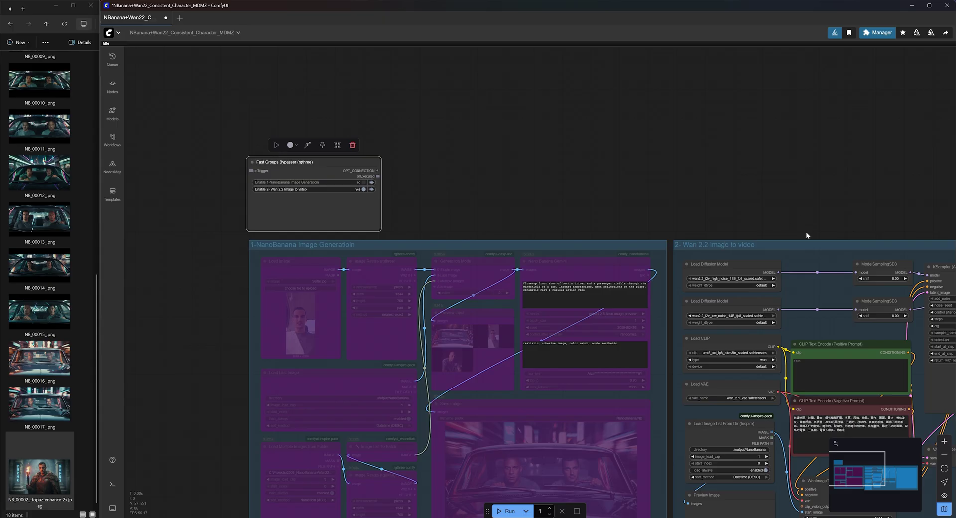
drag(806, 231, 355, 111)
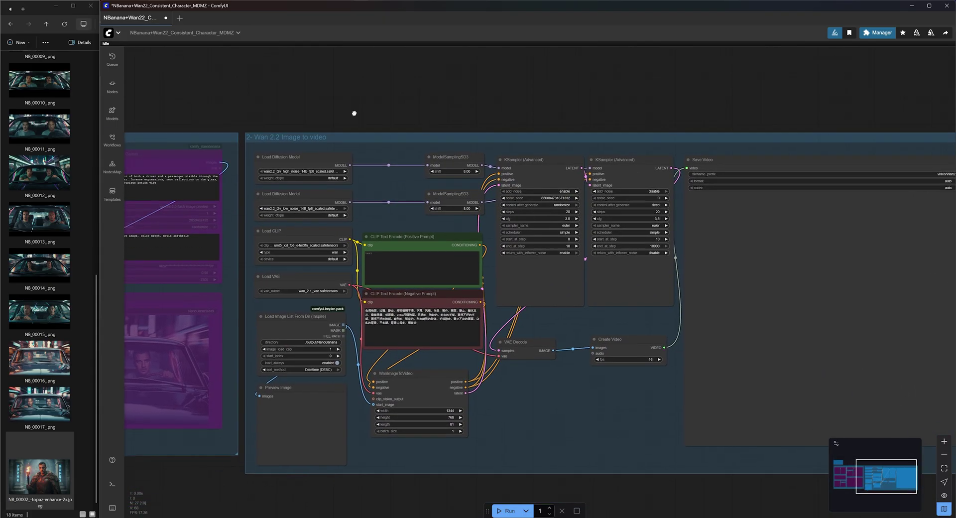
scroll(354, 111, up, 3)
click(212, 279)
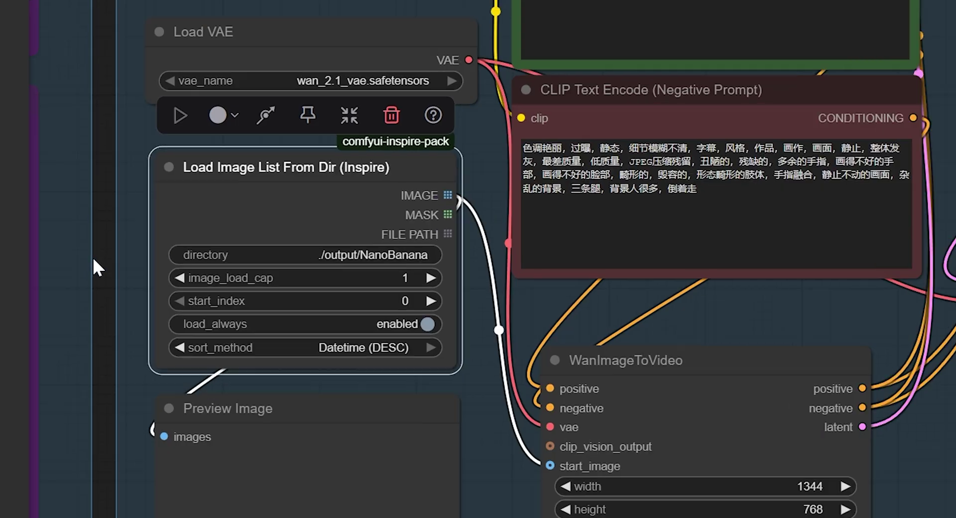
scroll(93, 258, up, 5)
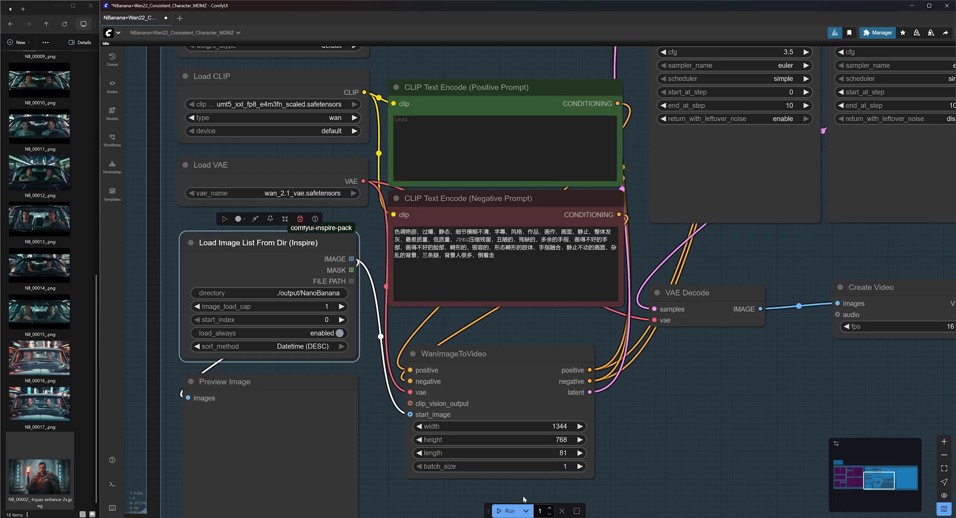
drag(639, 296, 500, 239)
scroll(499, 238, up, 2)
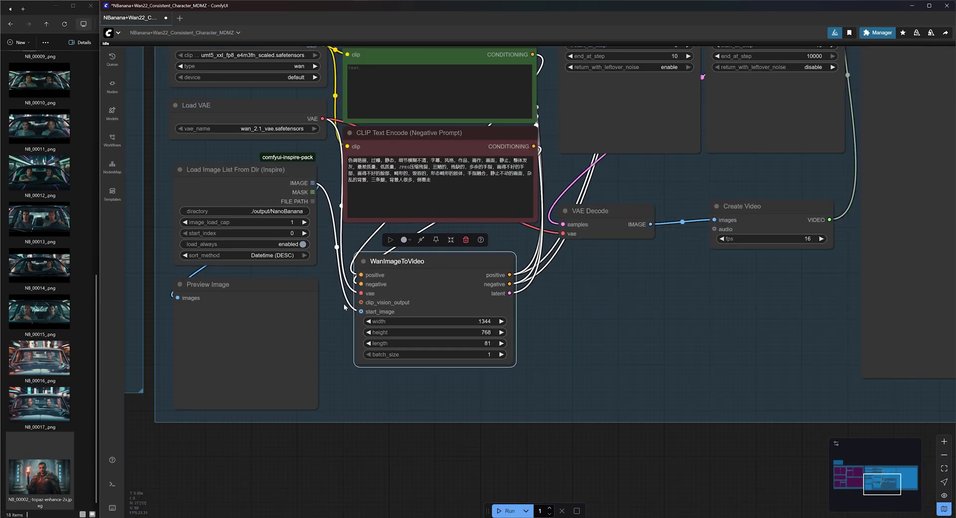
scroll(624, 204, down, 3)
drag(577, 310, 619, 290)
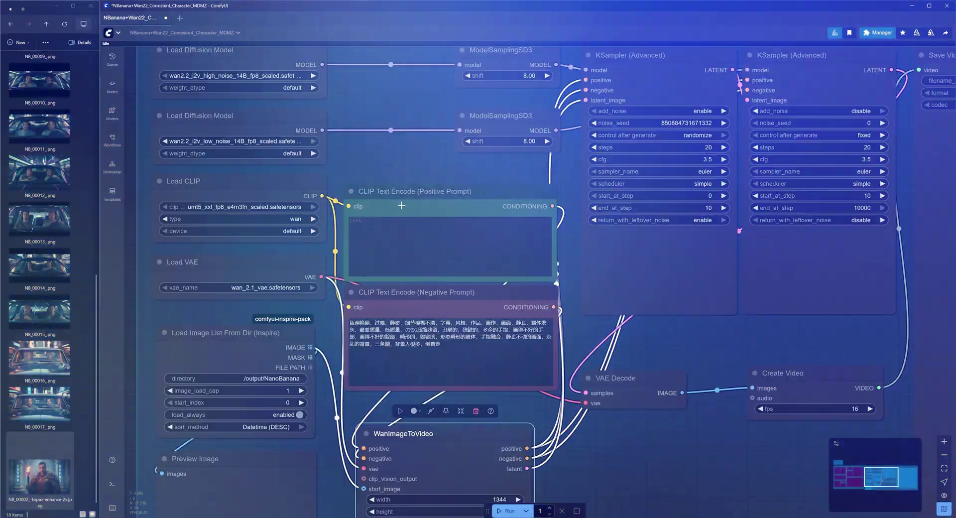
scroll(388, 204, up, 5)
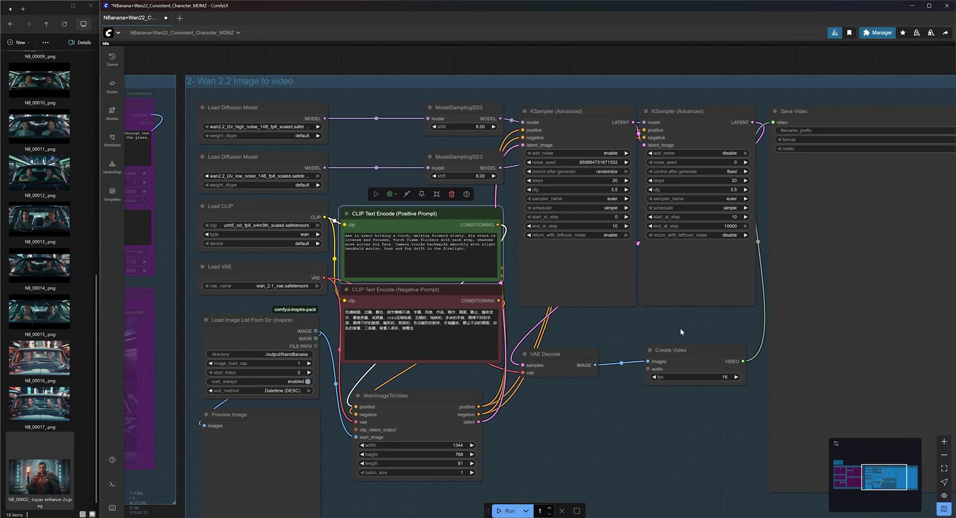
Run the Wan 2.2 workflow to produce the 5-second clip of the torch-bearing warrior
drag(680, 328, 592, 306)
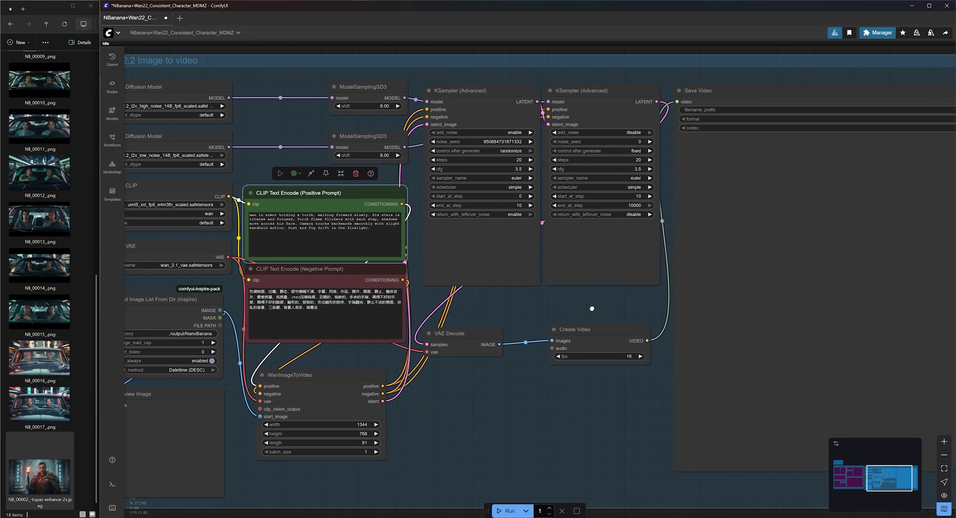
scroll(592, 306, down, 3)
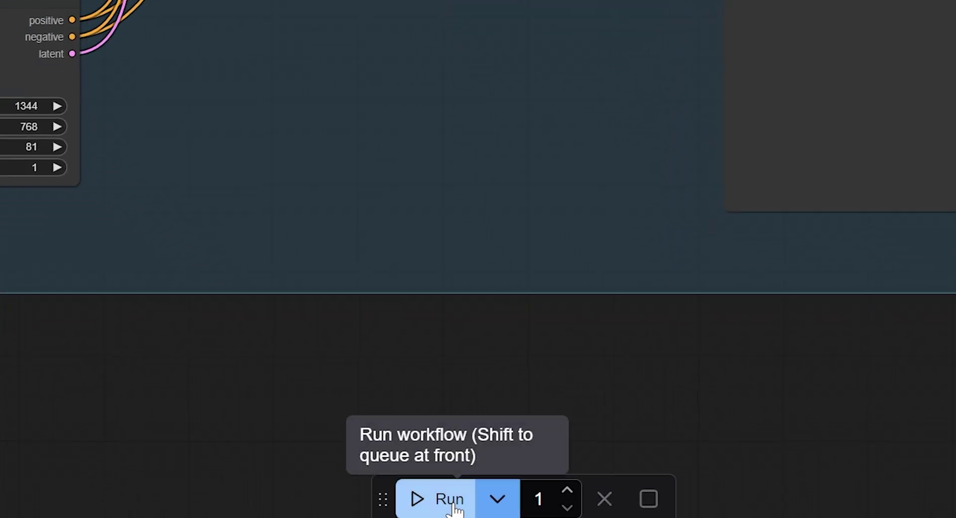
click(479, 505)
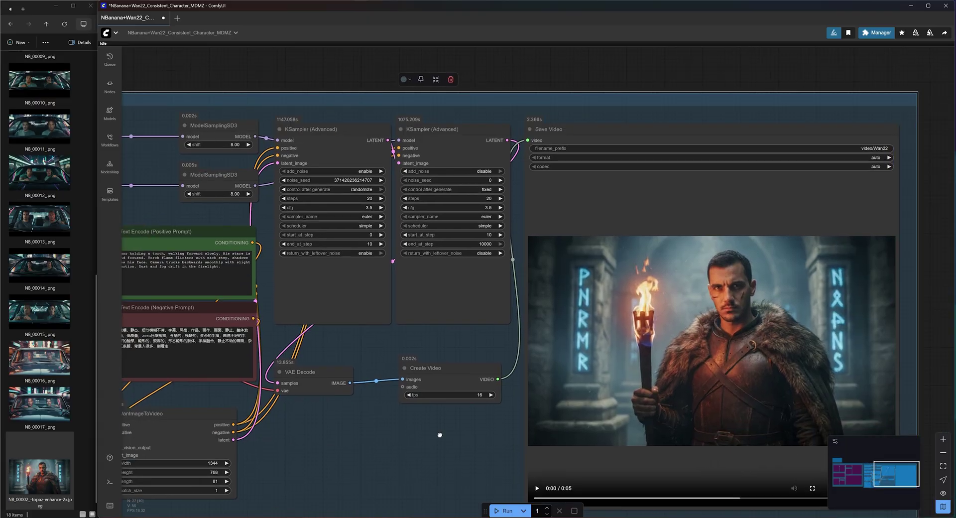
scroll(303, 351, up, 3)
drag(304, 351, 288, 329)
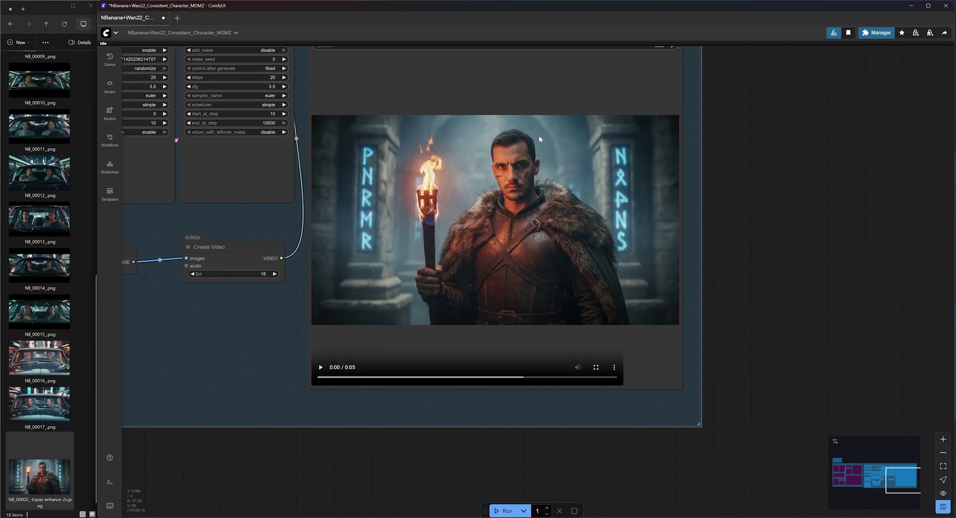
scroll(716, 244, up, 2)
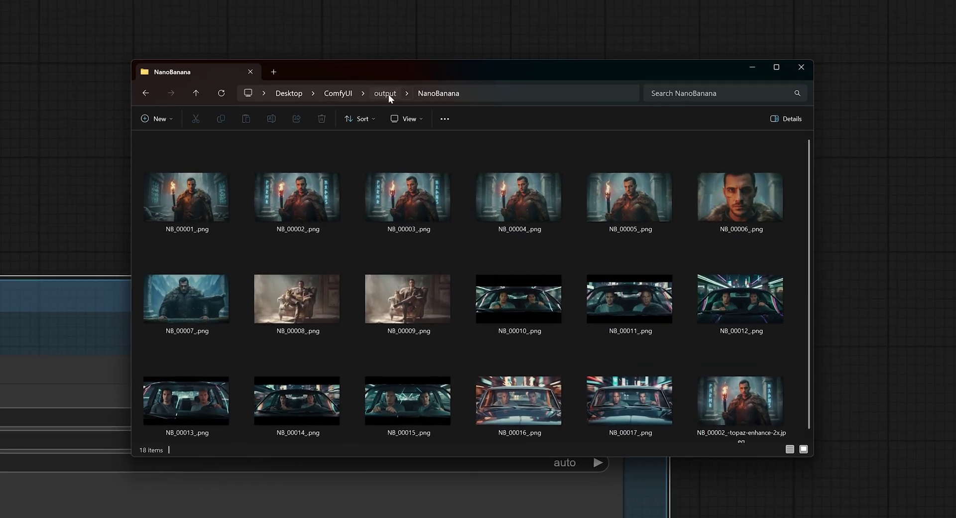
Go up to ComfyUI's output folder to reach the video folder holding the Wan22 clips
click(382, 90)
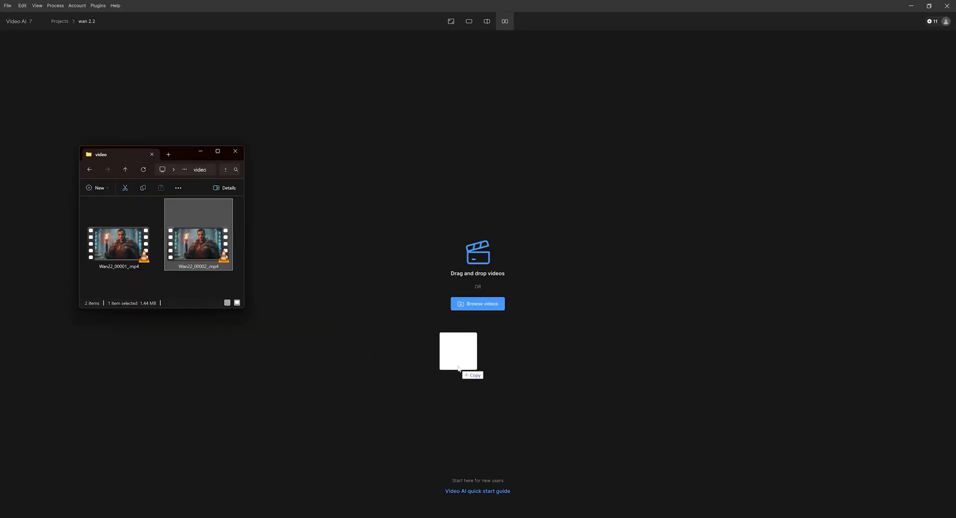
Load Wan22_00002_.mp4 into Topaz Video AI, play it, and zoom the side-by-side preview in
drag(458, 369, 508, 349)
click(413, 439)
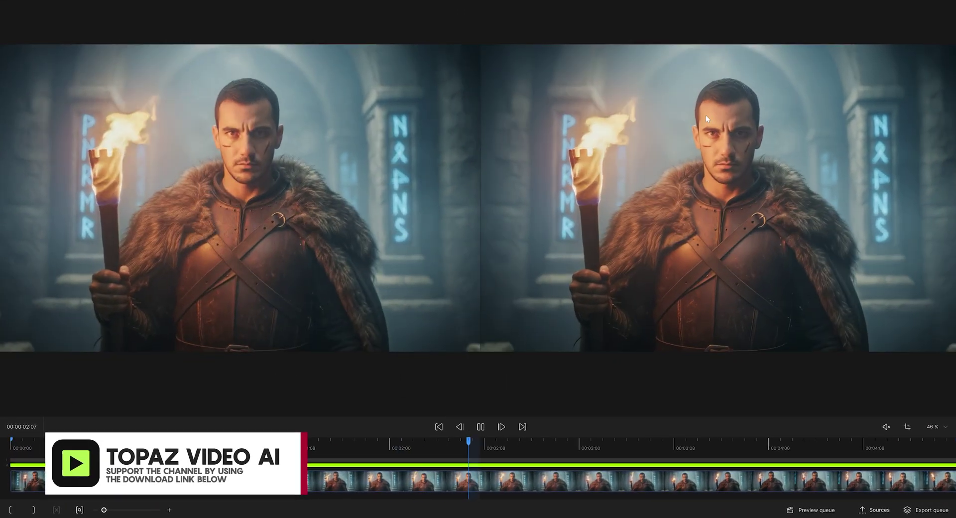
scroll(706, 115, up, 5)
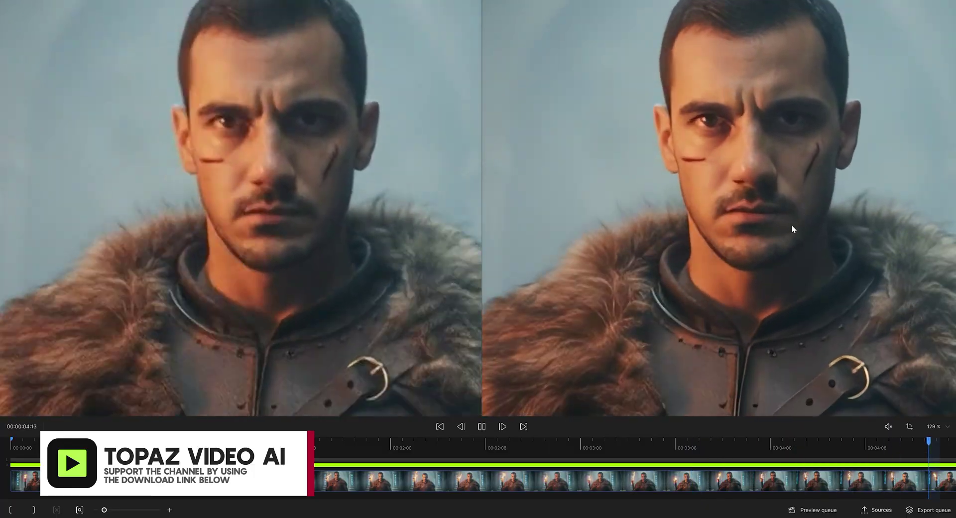